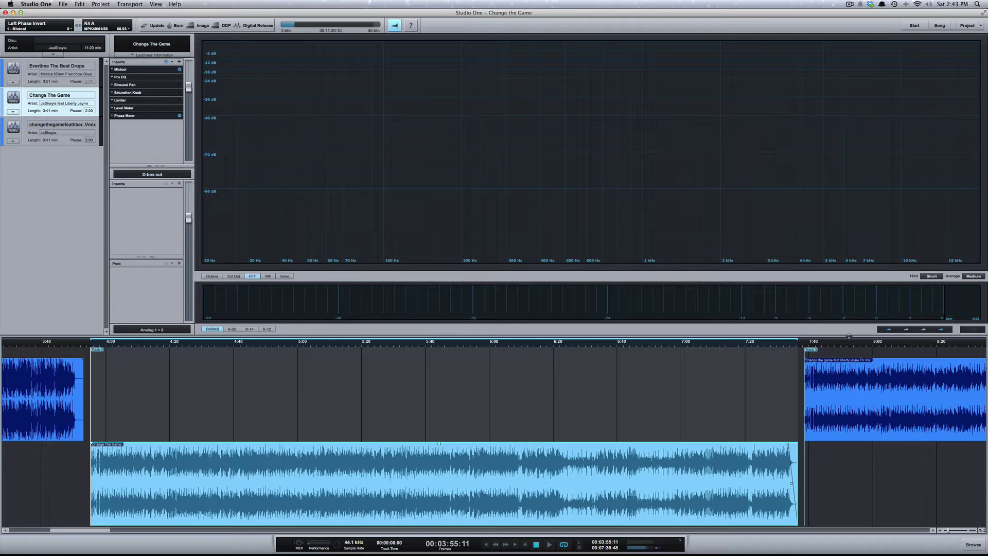
- View the level meter's display options, and play Change The Game to examine its peak and RMS levels
{"action": "mouse_move", "coordinate": [851, 309]}
{"action": "right_click", "coordinate": [862, 304]}
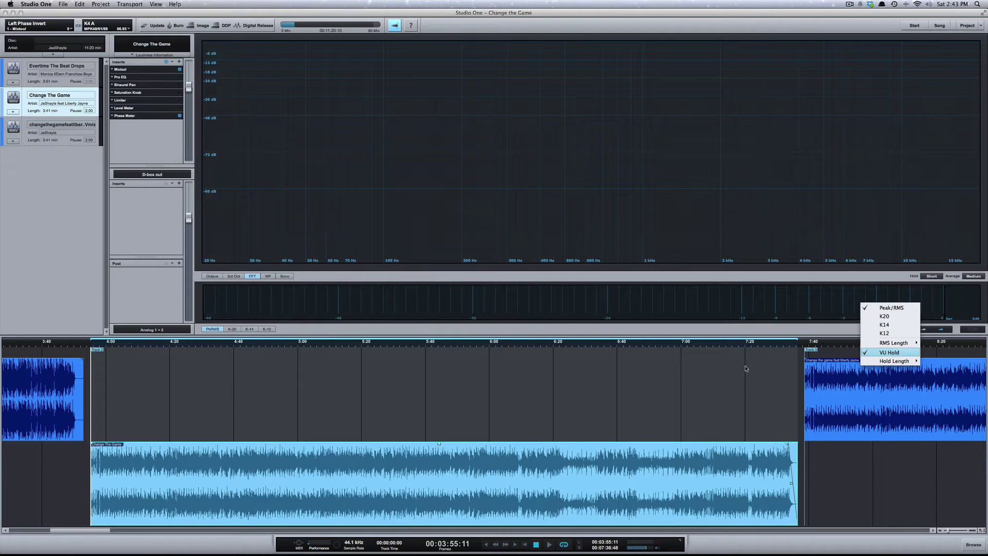
{"action": "left_click", "coordinate": [747, 368]}
{"action": "key", "text": "space"}
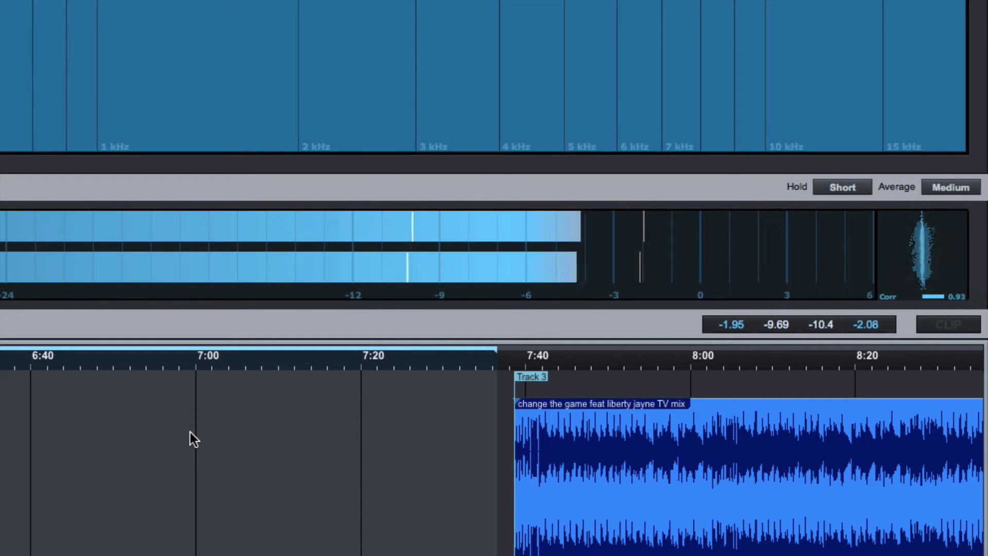
{"action": "mouse_move", "coordinate": [558, 287]}
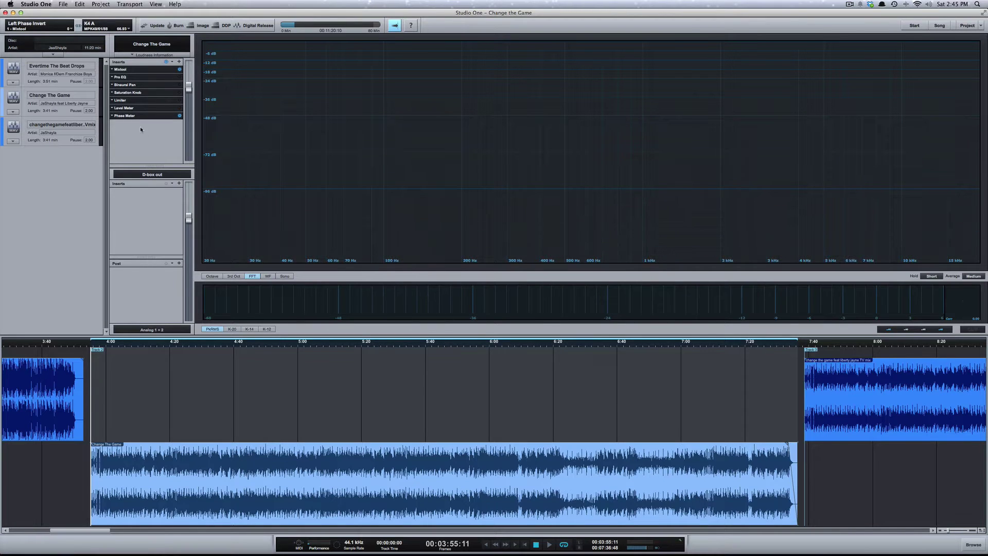
- Open the Phase Meter insert and play the track from about 5:10 to examine its stereo correlation
{"action": "left_click", "coordinate": [128, 117]}
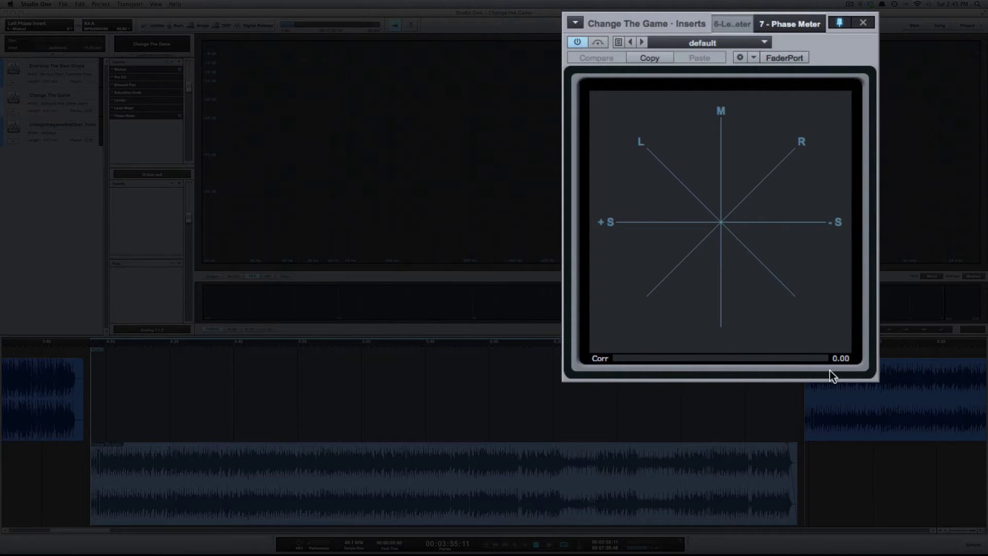
{"action": "left_click", "coordinate": [332, 345]}
{"action": "key", "text": "space"}
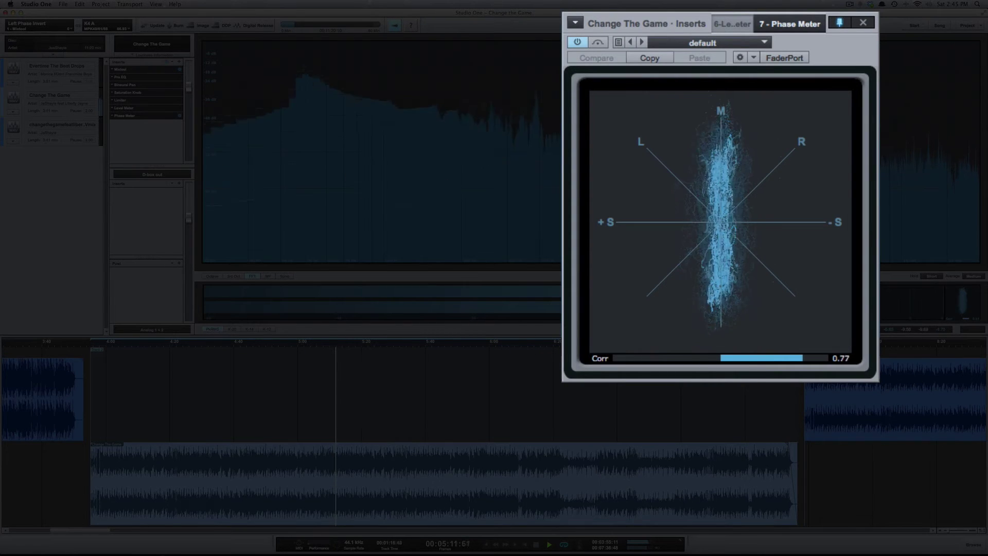
{"action": "mouse_move", "coordinate": [772, 300]}
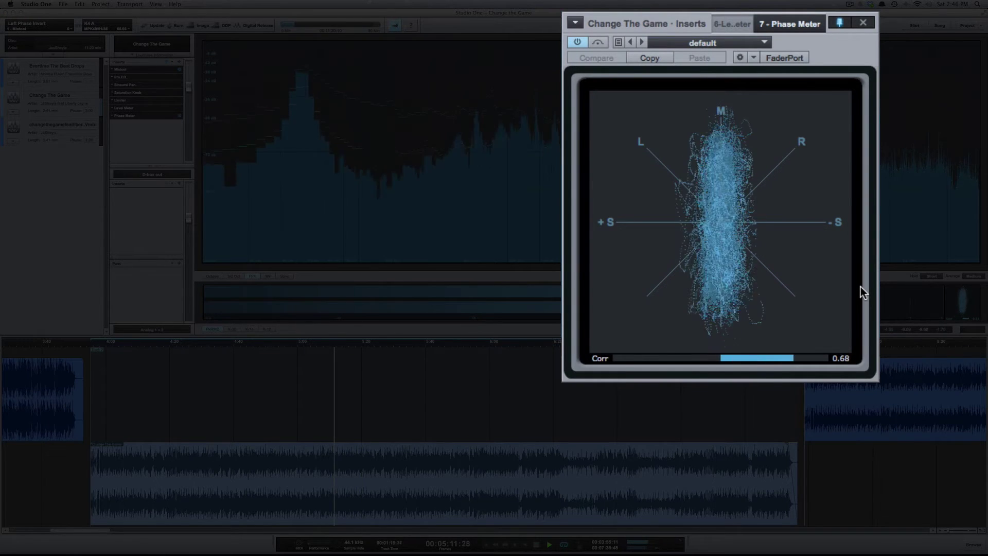
{"action": "key", "text": "space"}
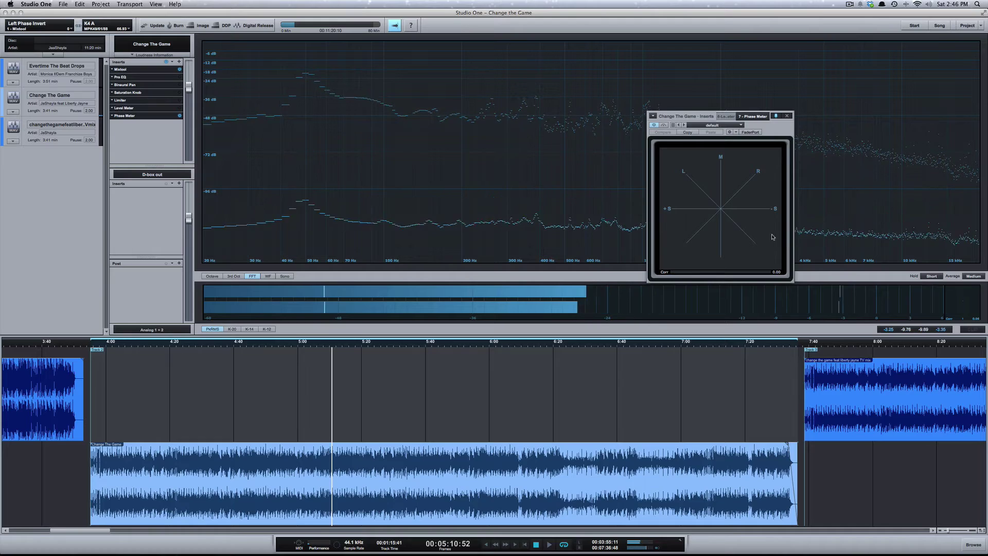
- Open the Mixtool insert and play the track with Invert Left on to examine the phase correlation, closing Mixtool when finished
{"action": "left_click", "coordinate": [120, 69]}
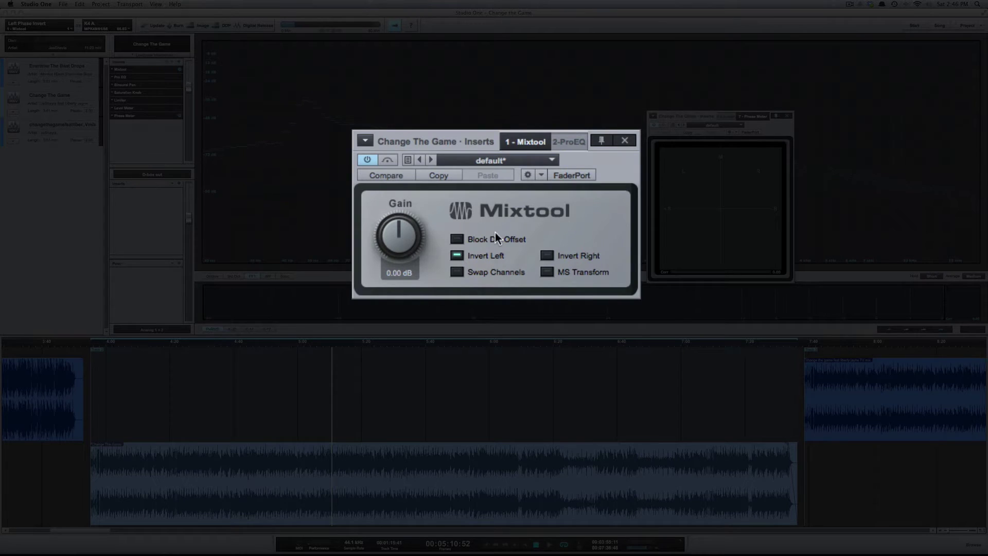
{"action": "key", "text": "space"}
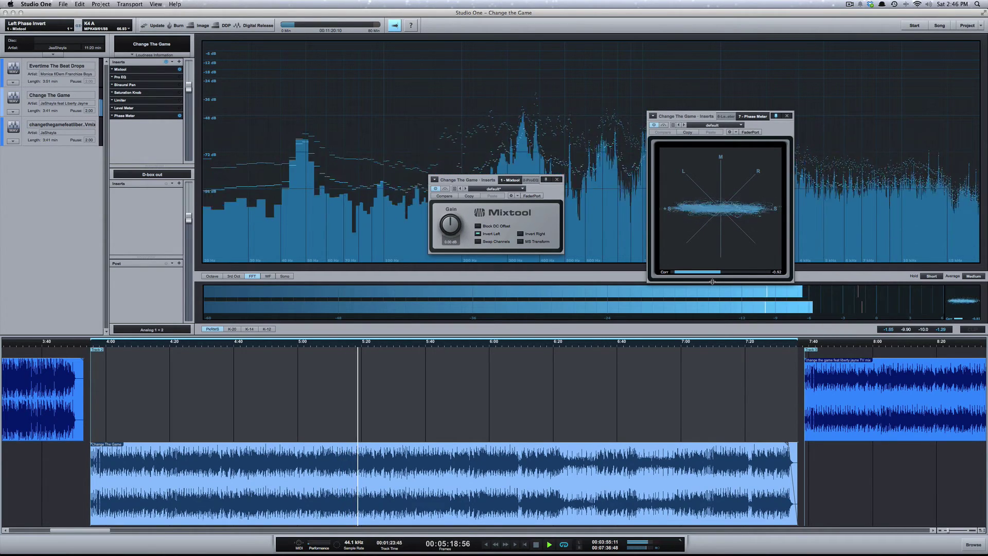
{"action": "key", "text": "space"}
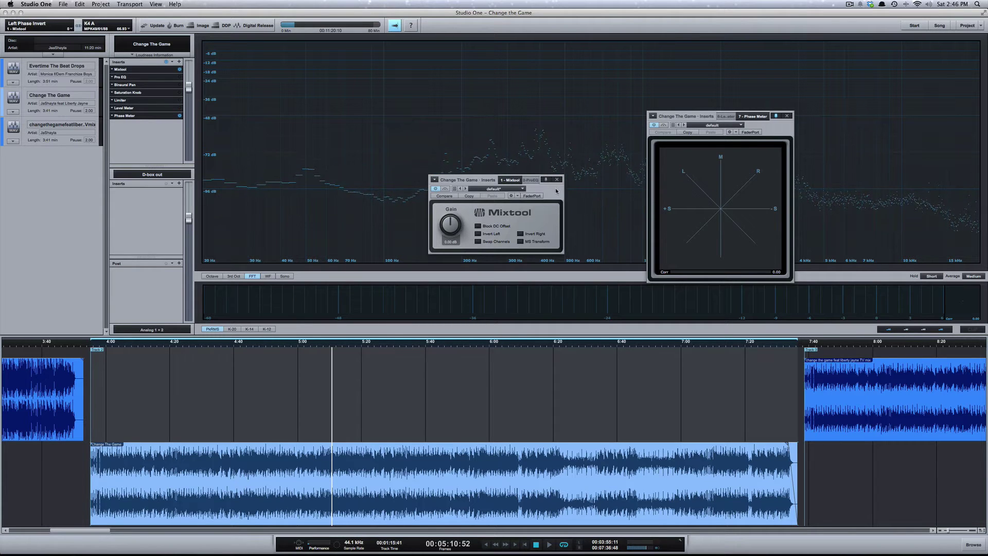
{"action": "left_click_drag", "start_coordinate": [555, 187], "coordinate": [613, 205]}
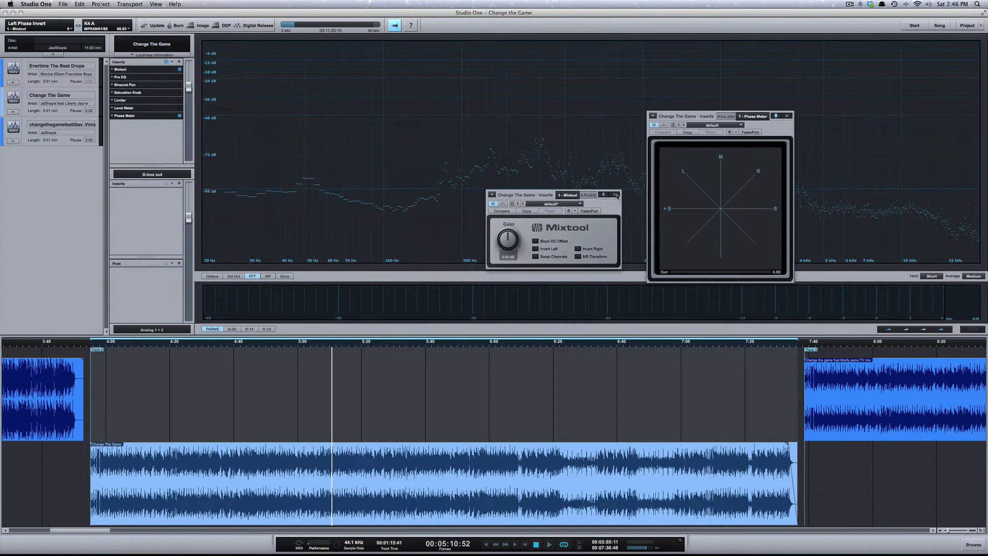
{"action": "left_click", "coordinate": [611, 194]}
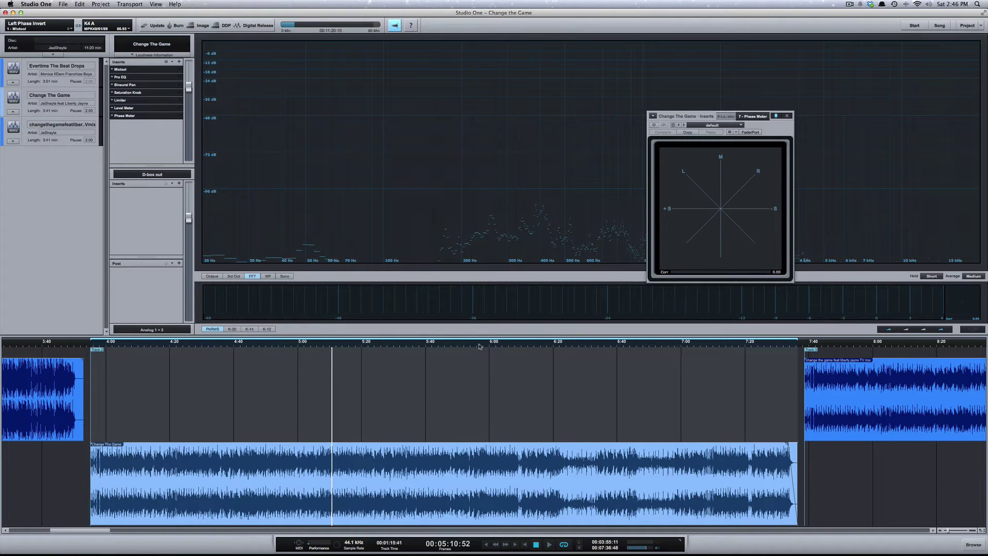
- Play the track from about 4:45 with all inserts bypassed, closing the Phase Meter to examine the peak and RMS readings
{"action": "left_click", "coordinate": [251, 346]}
{"action": "key", "text": "space"}
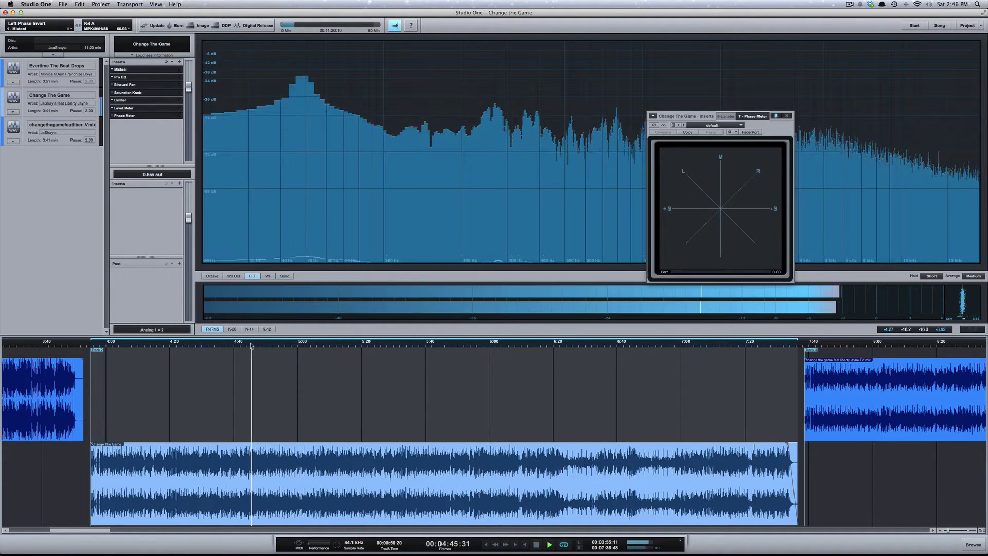
{"action": "left_click", "coordinate": [787, 116]}
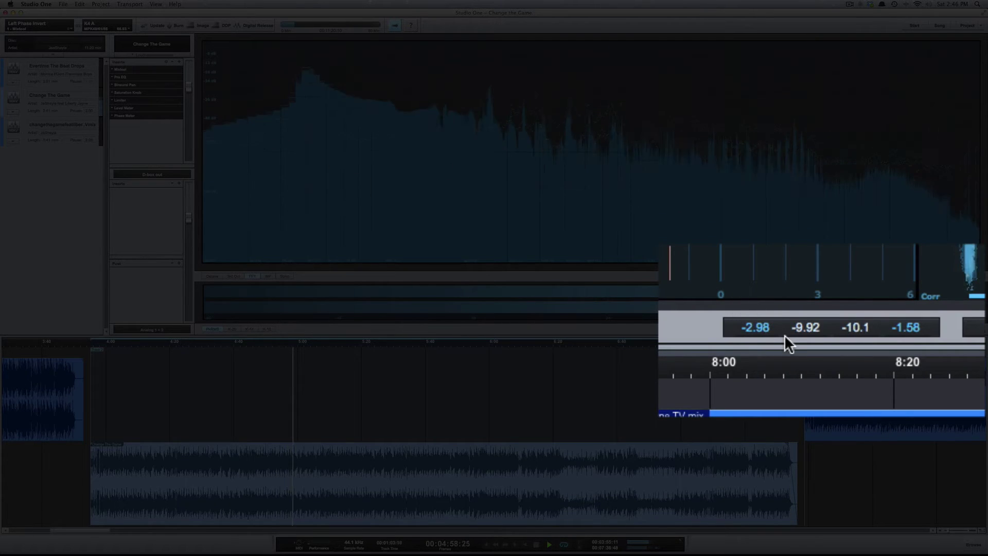
{"action": "key", "text": "space"}
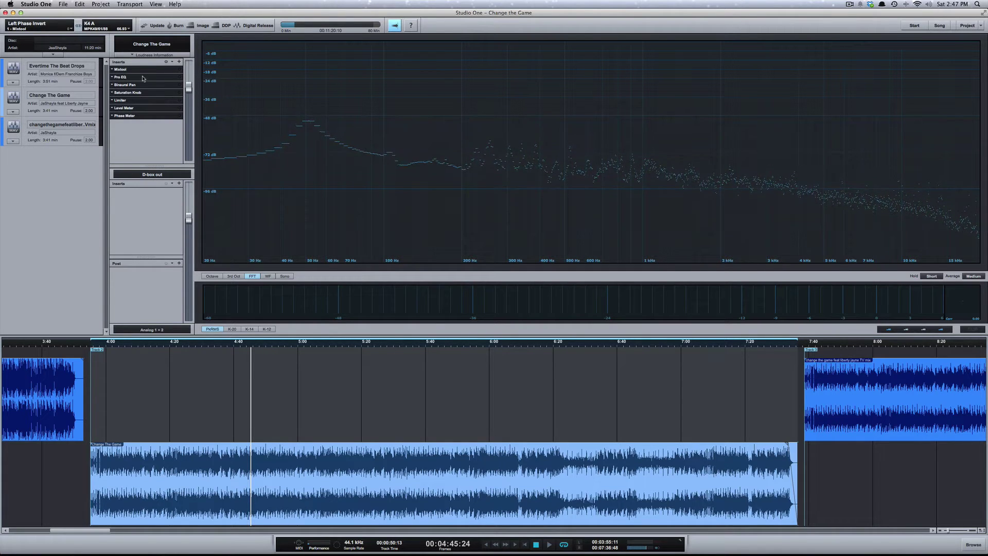
- Open and activate the Pro EQ insert, and play the track to examine its low end on the spectrum analyzer
{"action": "left_click", "coordinate": [143, 77]}
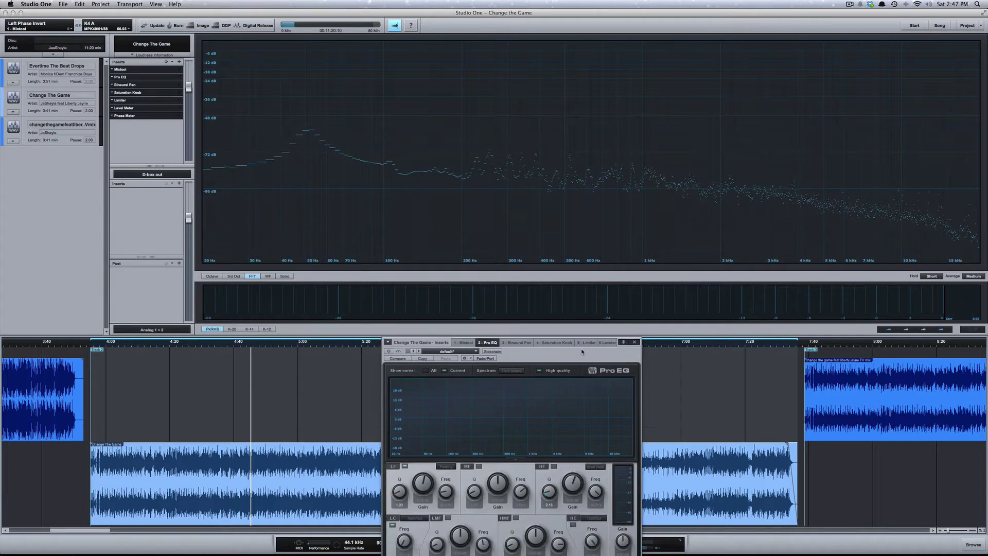
{"action": "left_click_drag", "start_coordinate": [582, 351], "coordinate": [627, 157]}
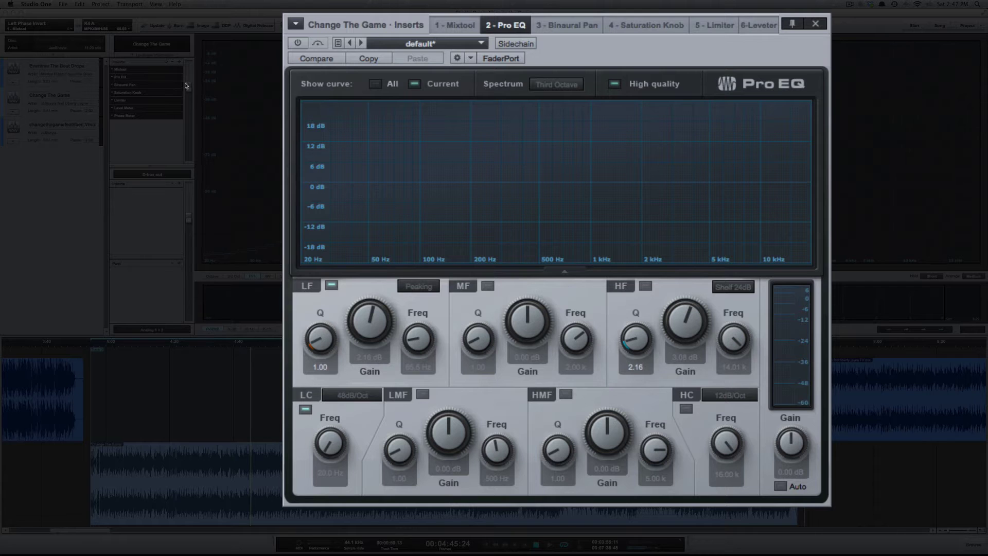
{"action": "left_click", "coordinate": [179, 78]}
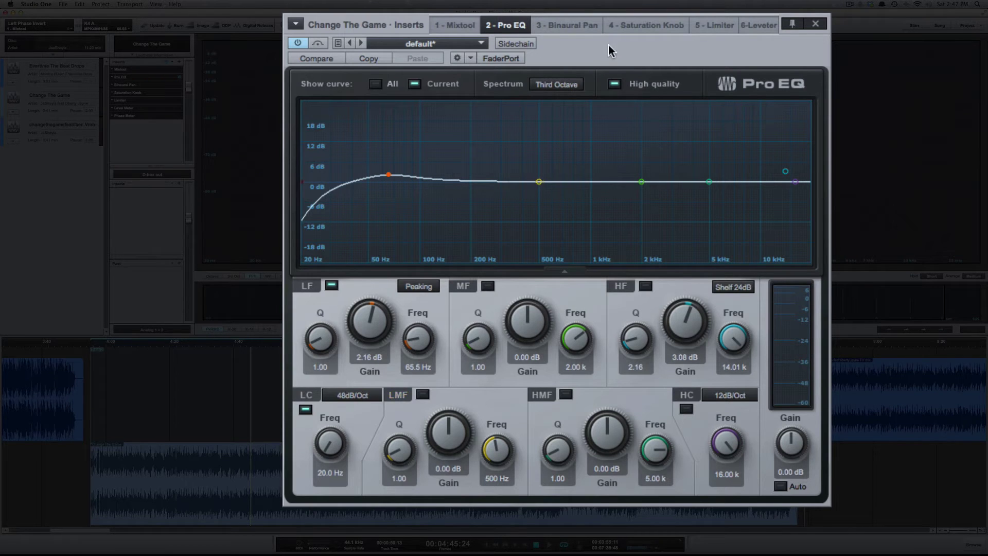
{"action": "left_click_drag", "start_coordinate": [609, 50], "coordinate": [668, 98]}
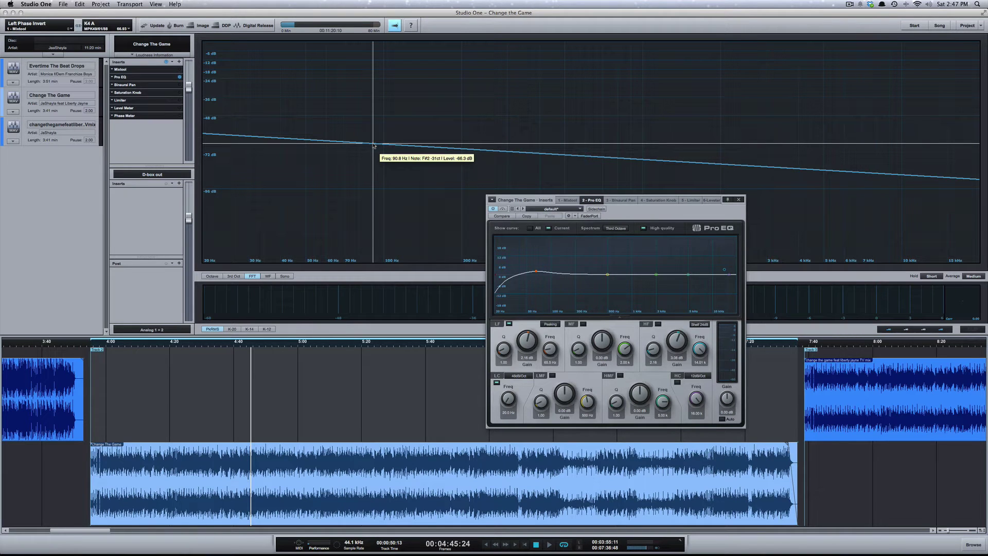
{"action": "key", "text": "space"}
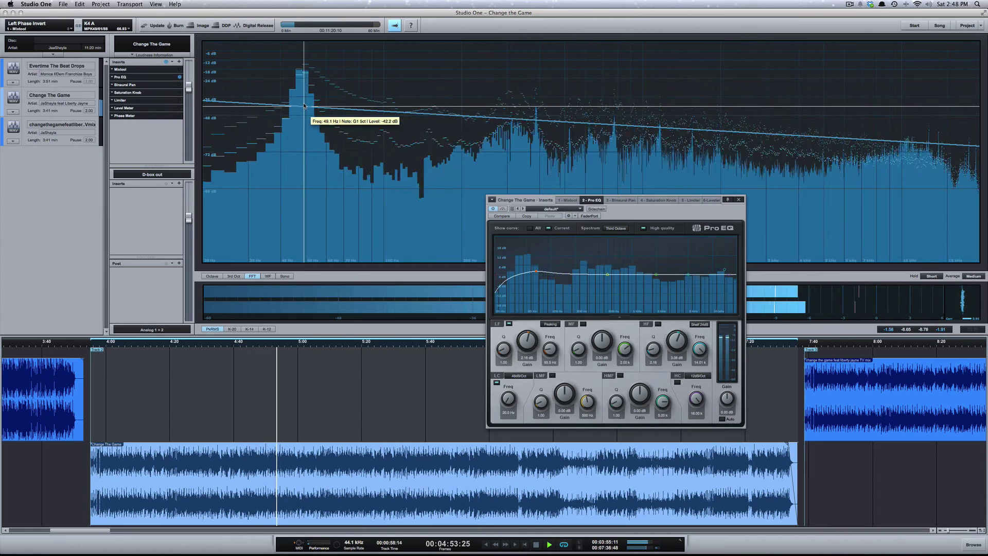
{"action": "key", "text": "space"}
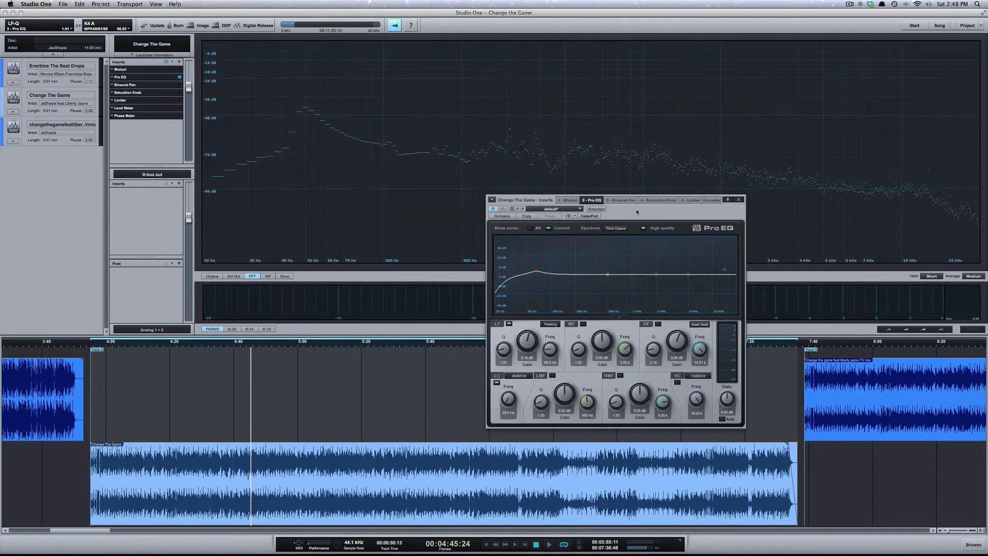
- Compare the track during playback with Pro EQ bypassed and active, keeping the EQ window clear of the low-frequency spectrum
{"action": "left_click_drag", "start_coordinate": [637, 211], "coordinate": [576, 181]}
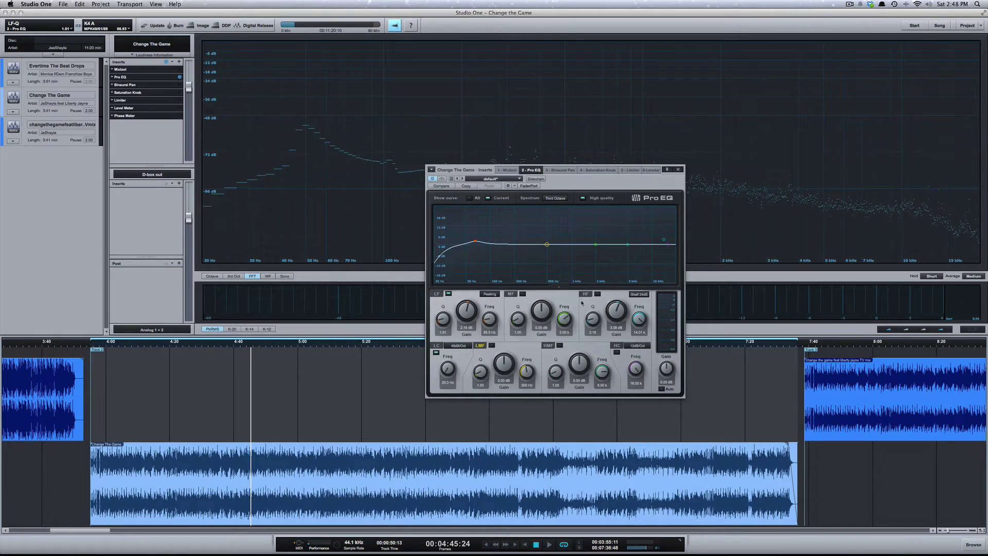
{"action": "key", "text": "space"}
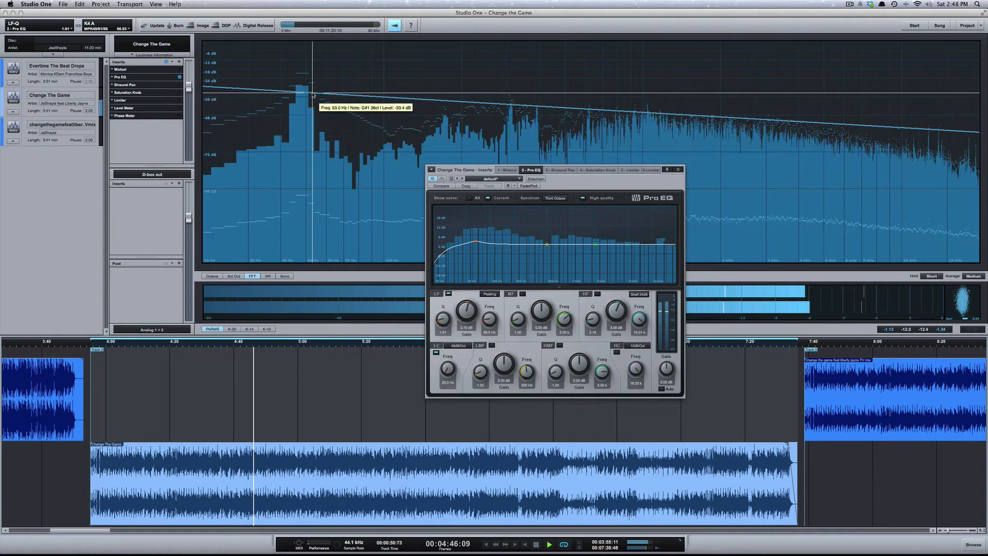
{"action": "left_click", "coordinate": [433, 180]}
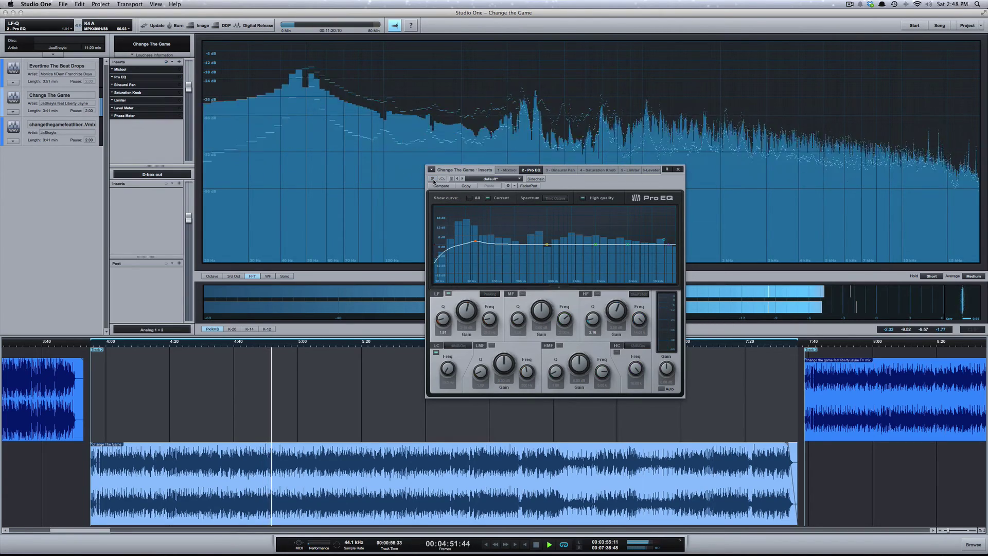
{"action": "left_click", "coordinate": [433, 179]}
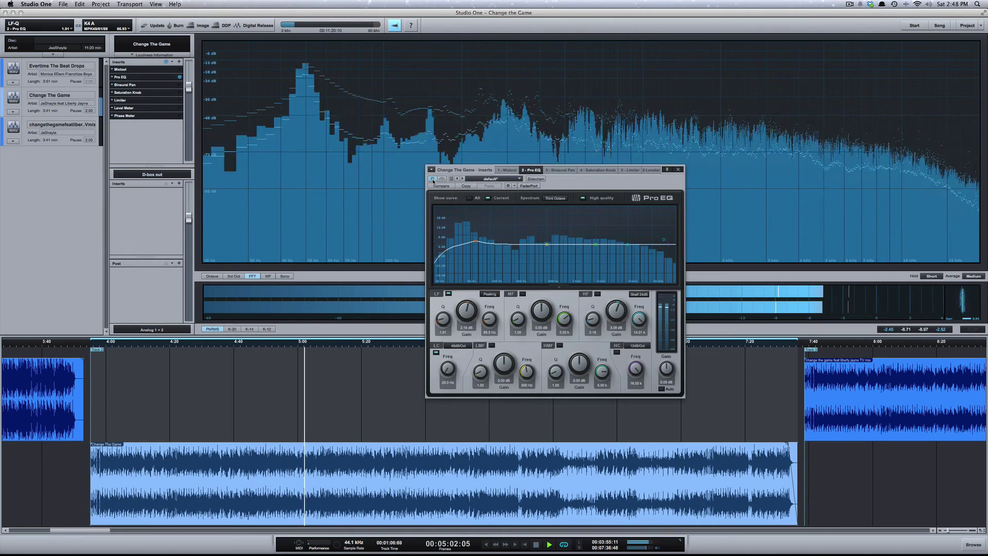
{"action": "key", "text": "space"}
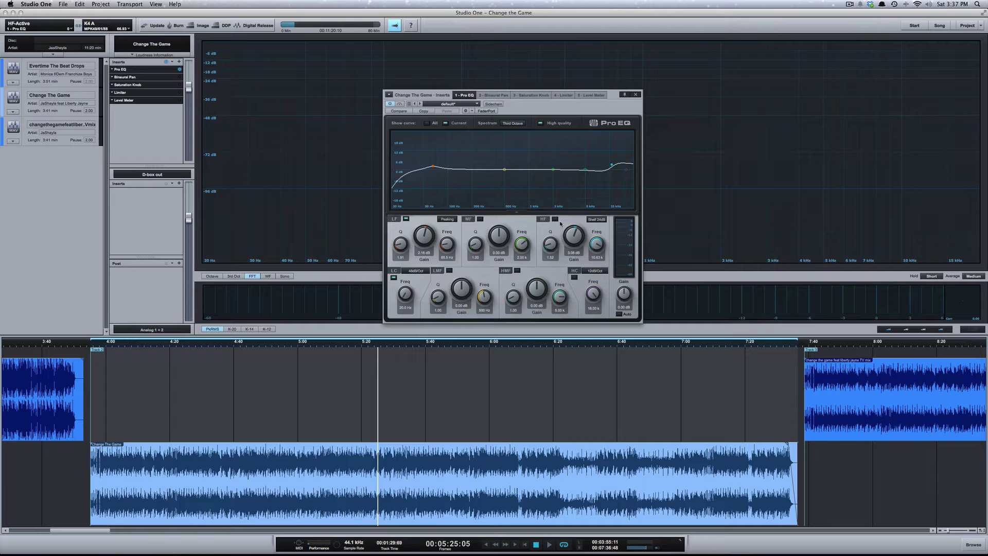
- Compare the track during playback with Pro EQ's high-frequency band switched off and on
{"action": "key", "text": "space"}
{"action": "left_click", "coordinate": [555, 220]}
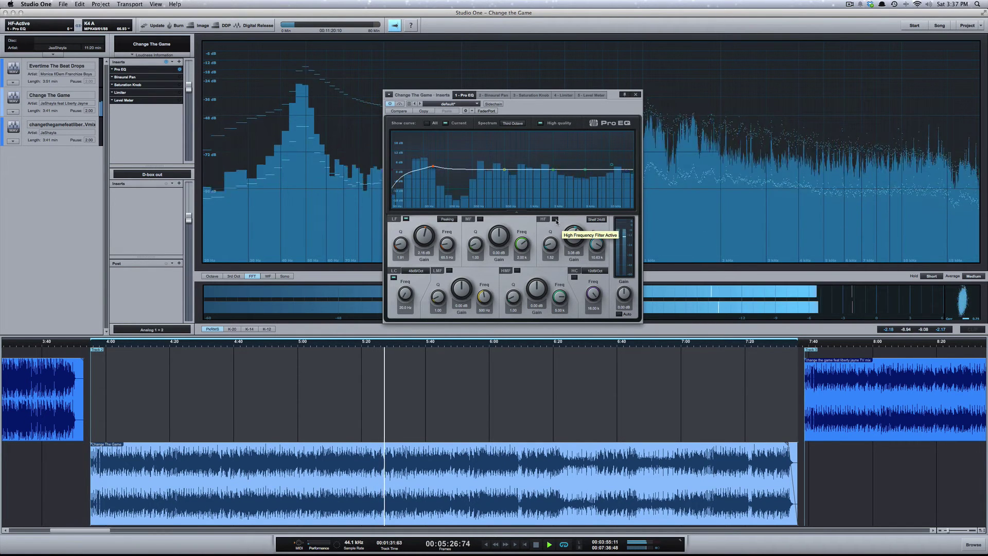
{"action": "left_click", "coordinate": [556, 220]}
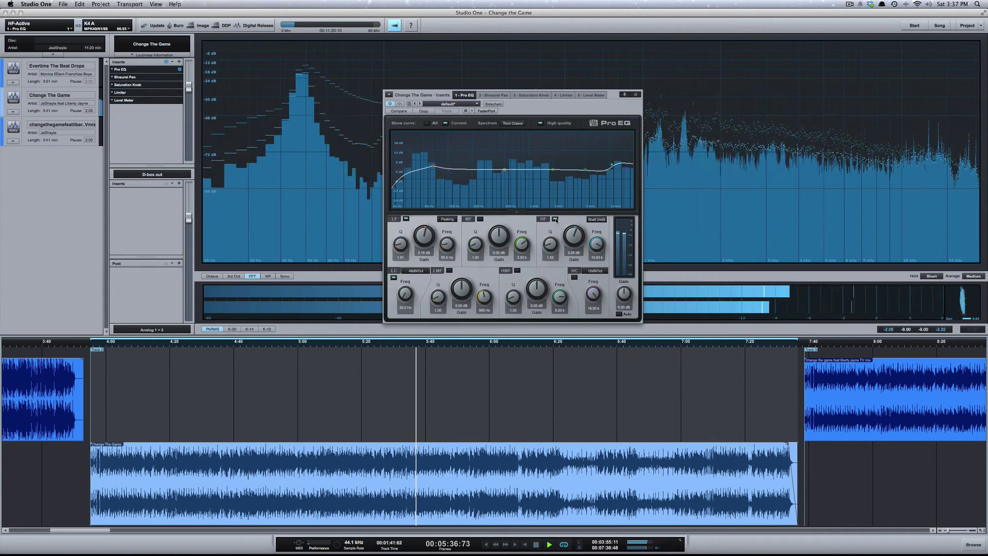
{"action": "left_click", "coordinate": [555, 219]}
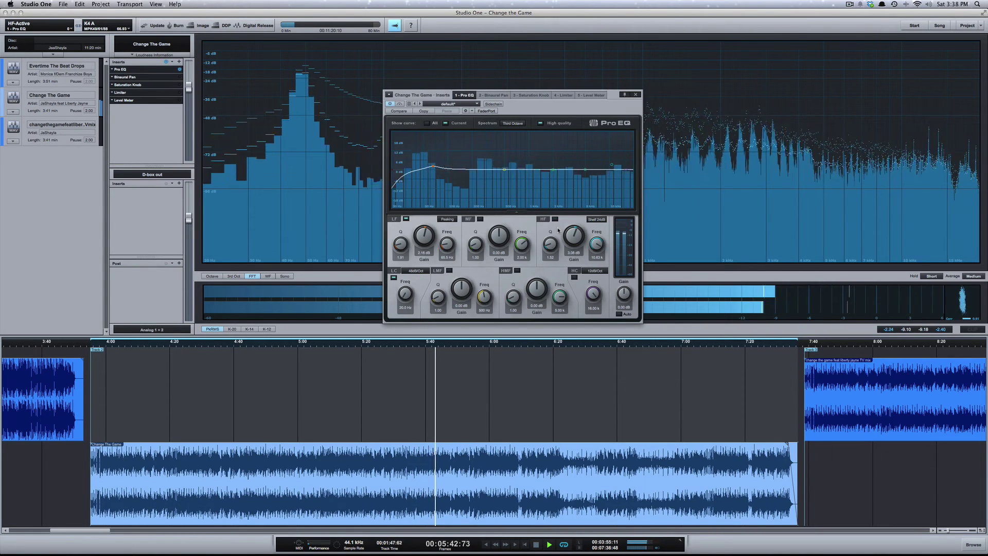
{"action": "key", "text": "space"}
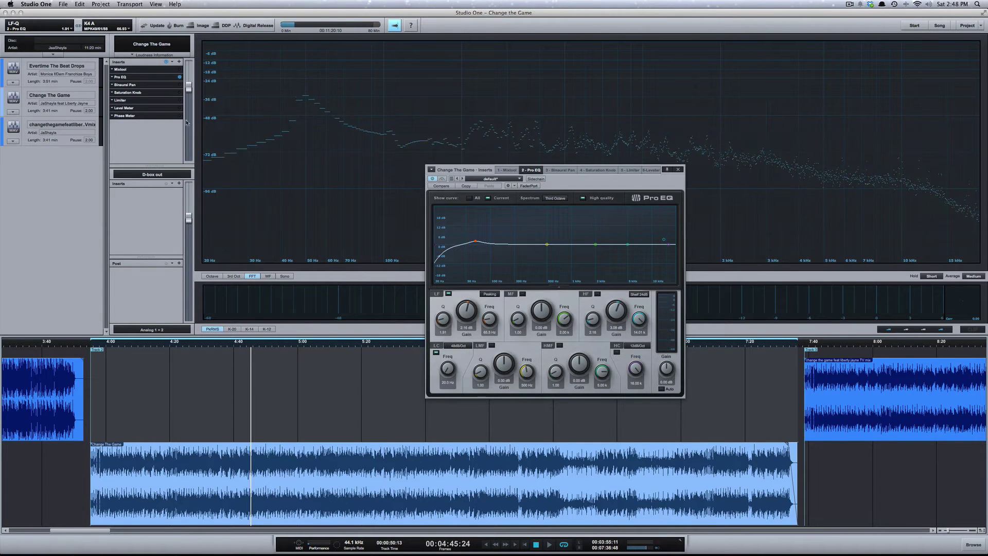
- Activate the Binaural Pan insert on Change The Game, reposition its window and play the track from about 4:45
{"action": "left_click", "coordinate": [180, 86]}
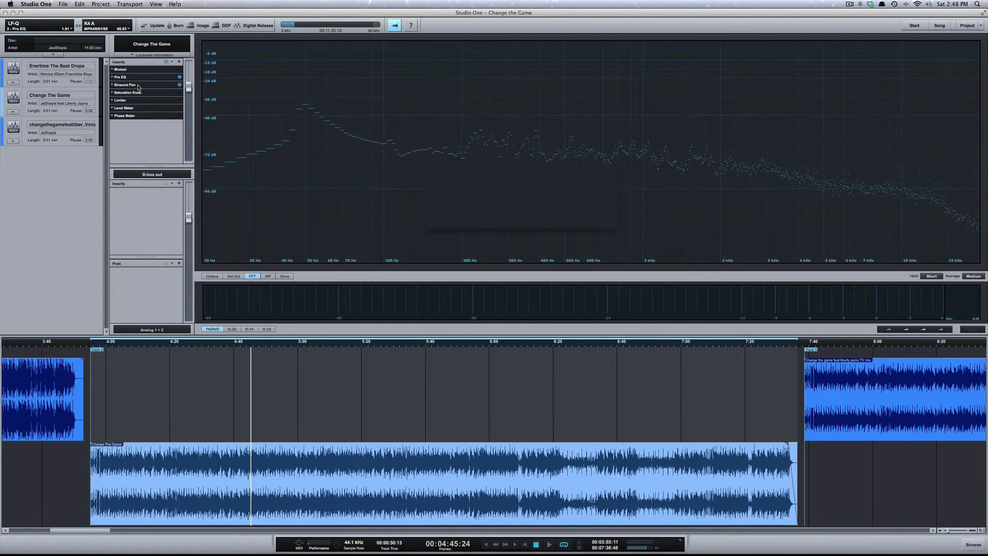
{"action": "left_click_drag", "start_coordinate": [592, 179], "coordinate": [629, 249]}
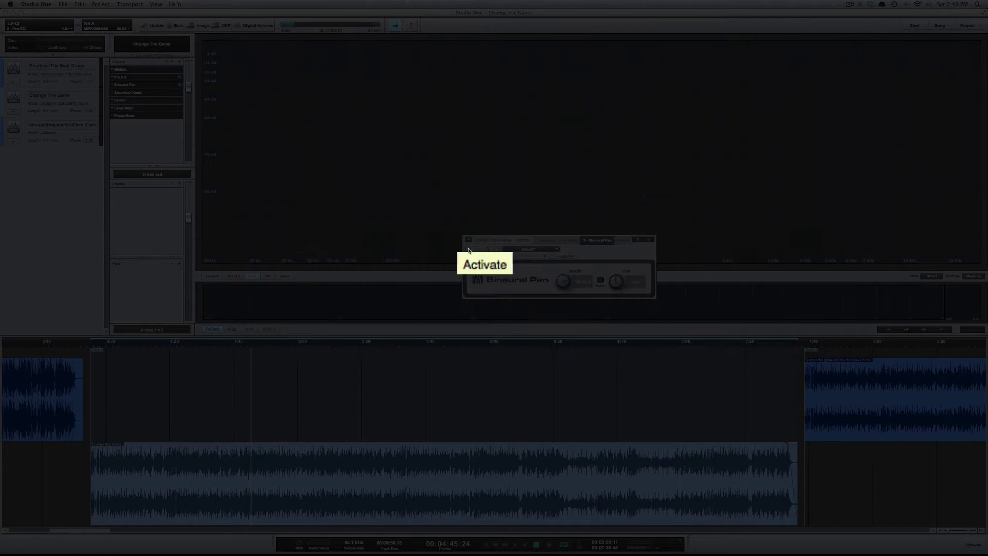
{"action": "key", "text": "space"}
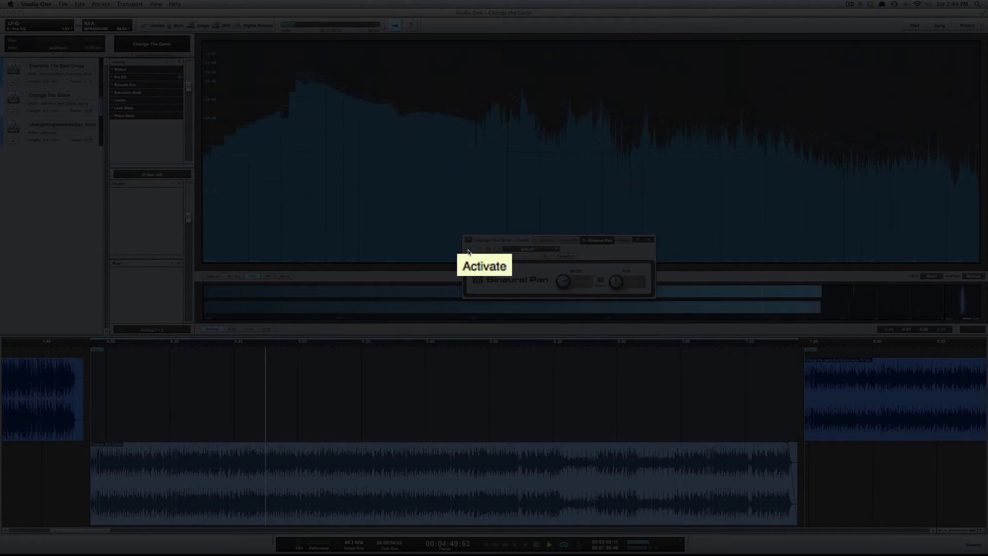
- Compare the track during playback with Binaural Pan at 150% width bypassed and active, and stop playback
{"action": "left_click", "coordinate": [293, 216]}
{"action": "left_click", "coordinate": [293, 215]}
{"action": "left_click", "coordinate": [294, 215]}
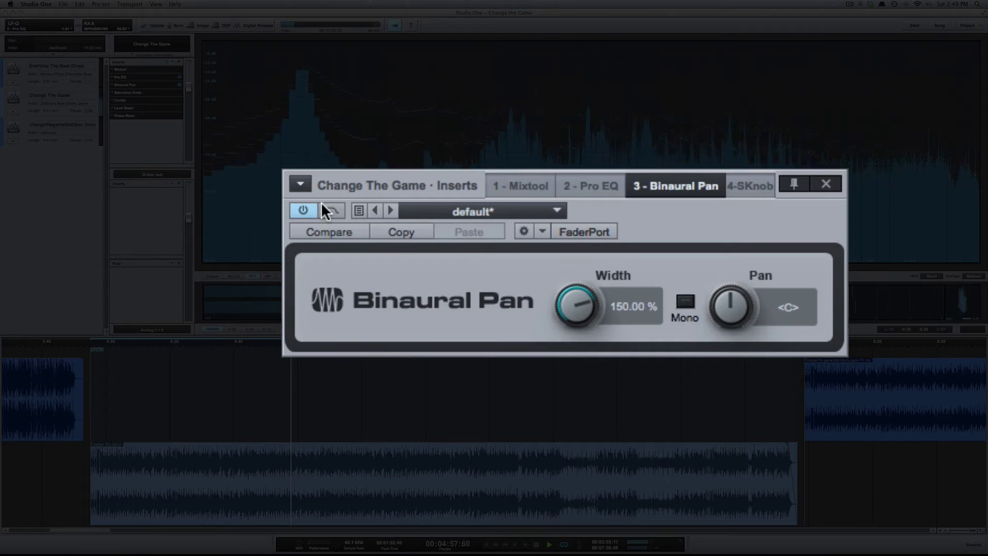
{"action": "left_click", "coordinate": [308, 211]}
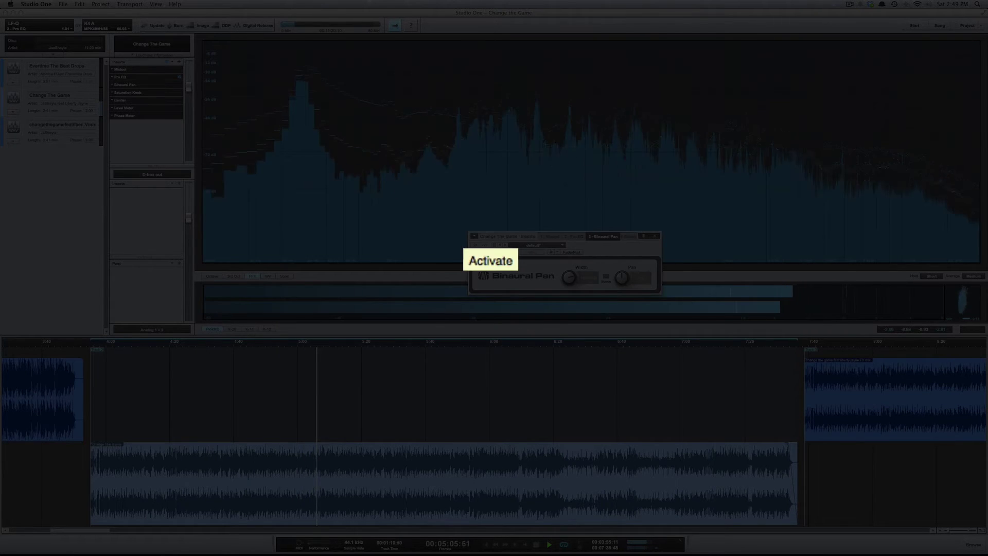
{"action": "left_click", "coordinate": [302, 212]}
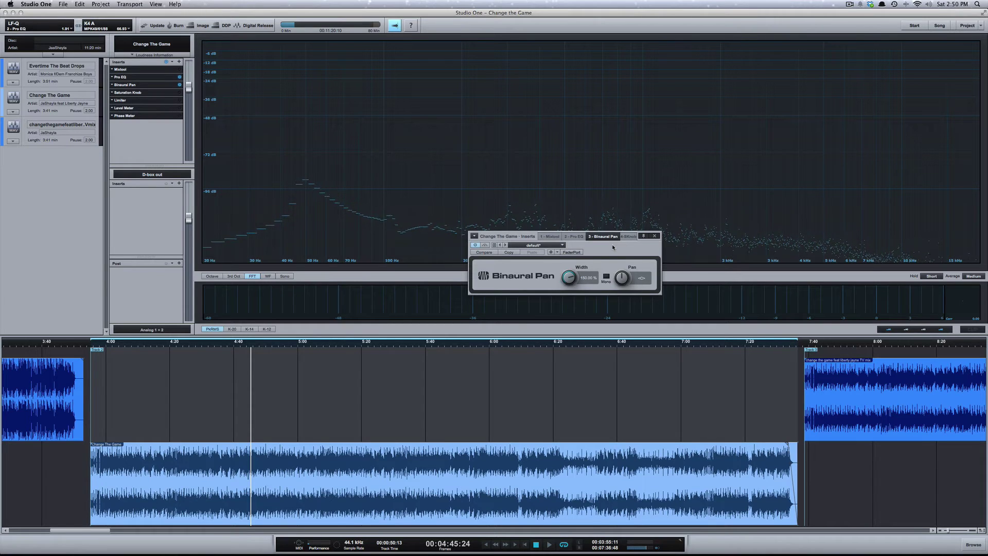
{"action": "left_click_drag", "start_coordinate": [612, 246], "coordinate": [618, 236]}
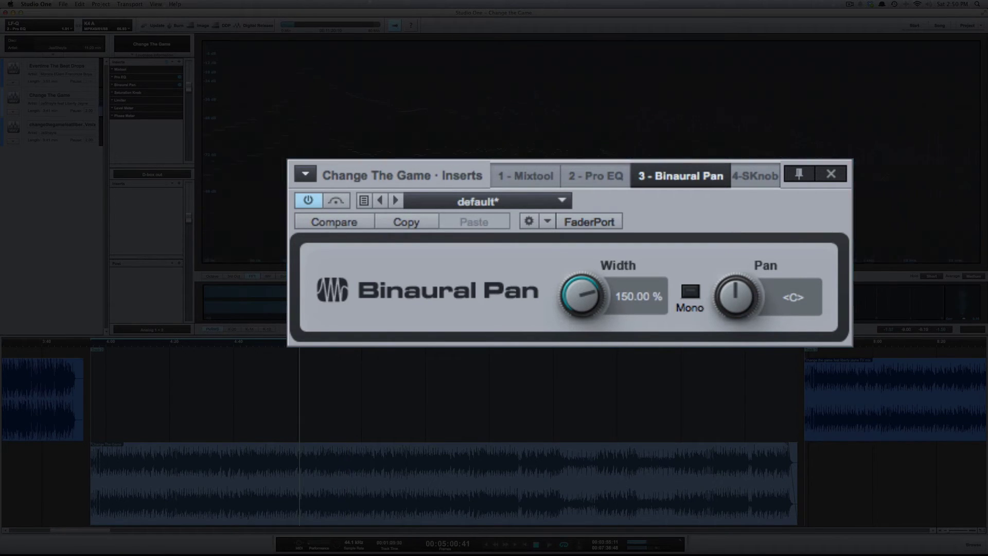
{"action": "key", "text": "space"}
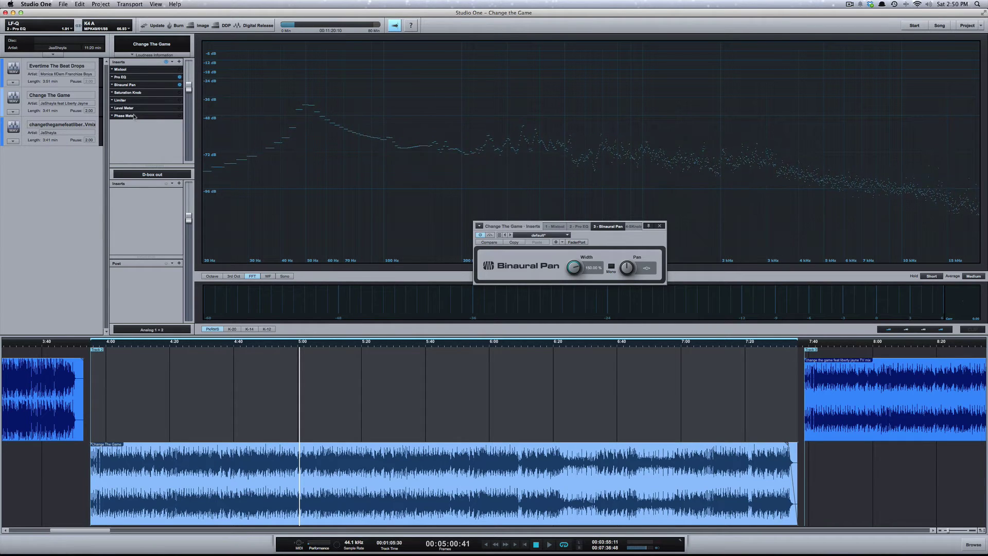
- Open the Saturation Knob insert, play the track from about 5:00, and activate the insert during playback before stopping
{"action": "left_click", "coordinate": [130, 93]}
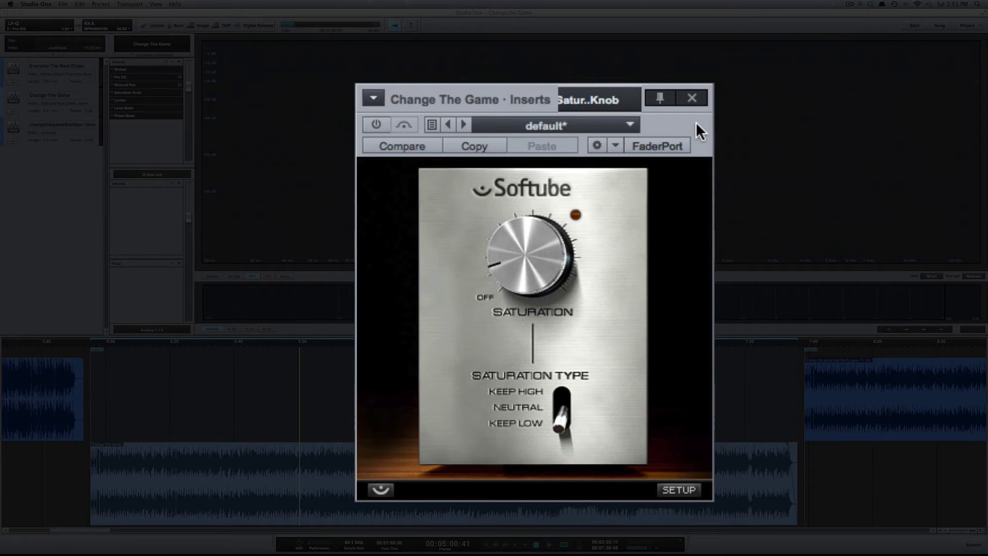
{"action": "left_click_drag", "start_coordinate": [696, 121], "coordinate": [701, 115]}
{"action": "mouse_move", "coordinate": [539, 427]}
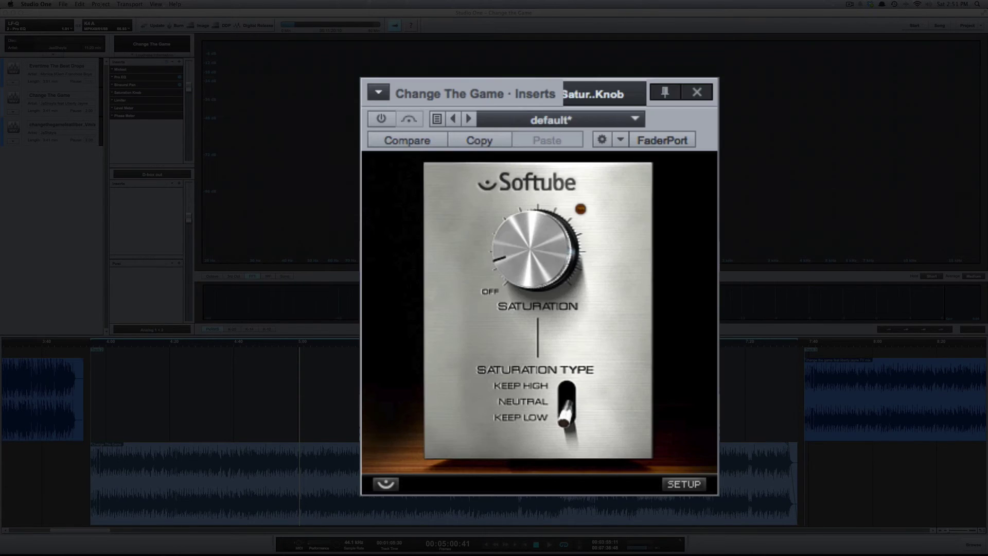
{"action": "key", "text": "space"}
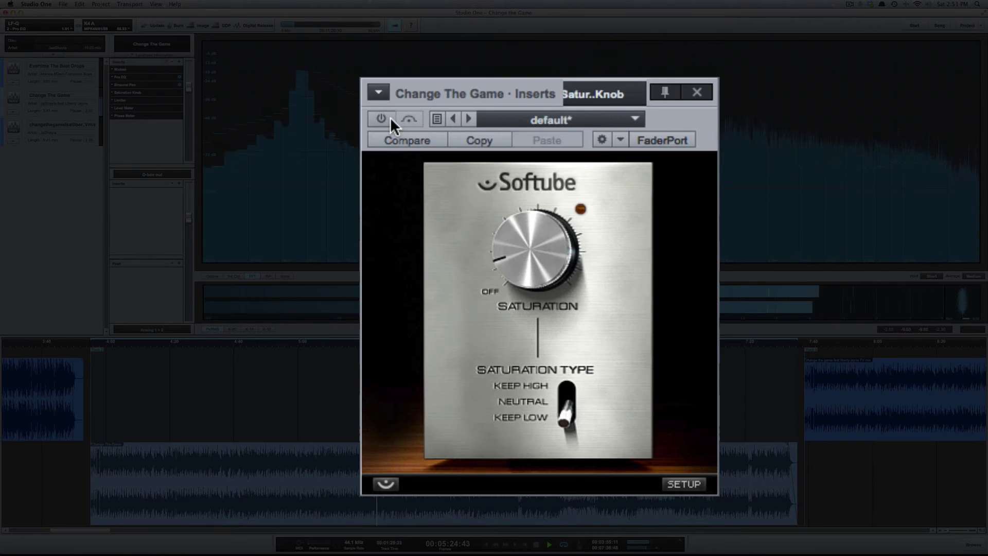
{"action": "left_click", "coordinate": [383, 119]}
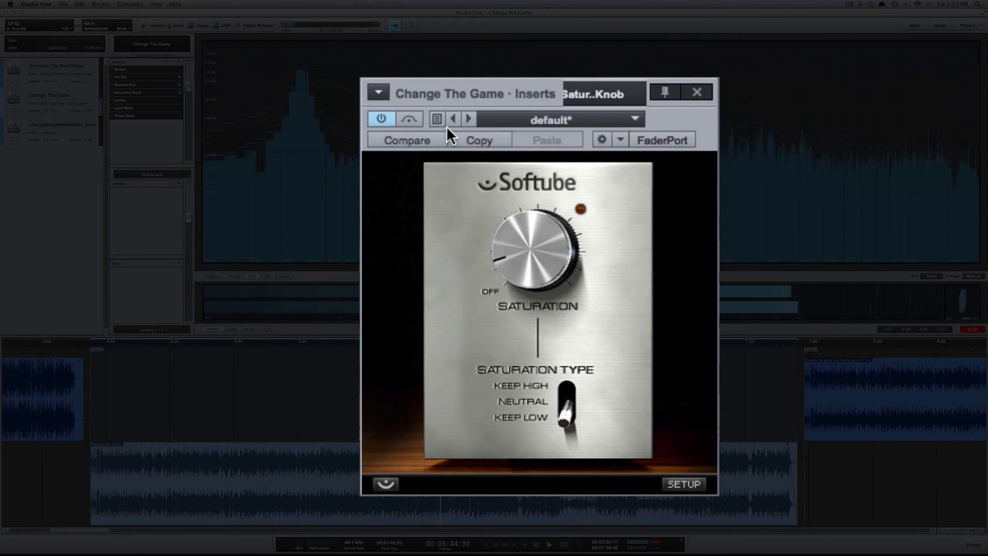
{"action": "key", "text": "space"}
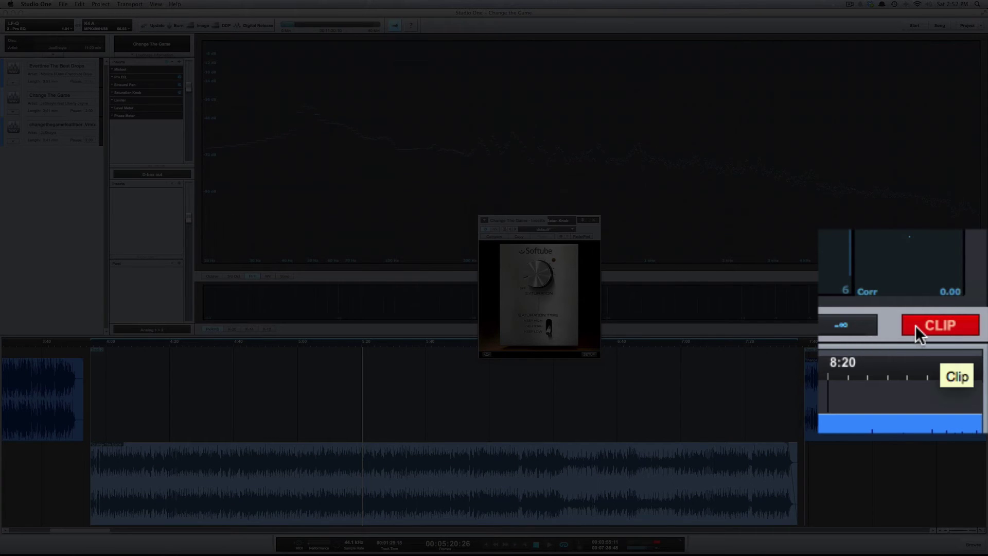
- Open the track's Limiter insert and activate it
{"action": "left_click", "coordinate": [123, 101]}
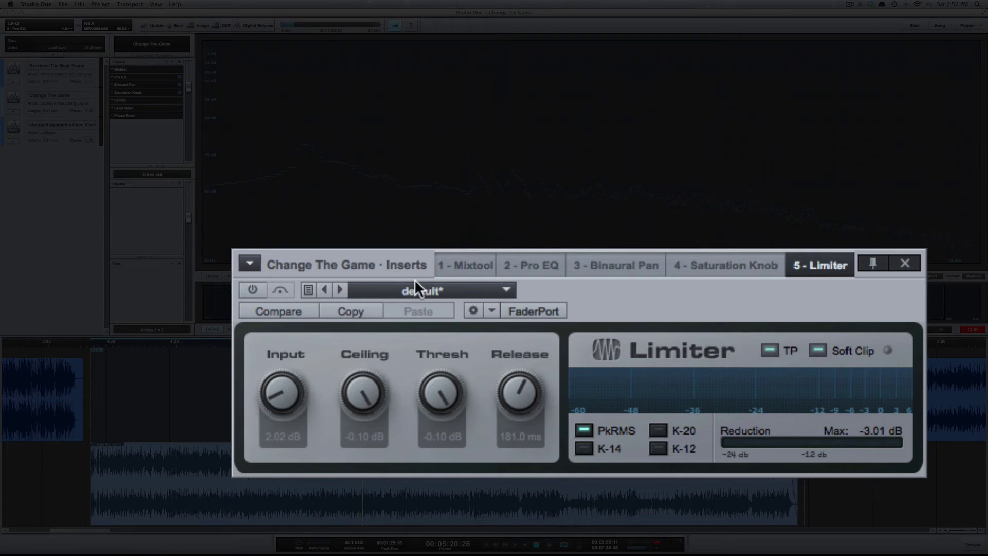
{"action": "left_click", "coordinate": [260, 289]}
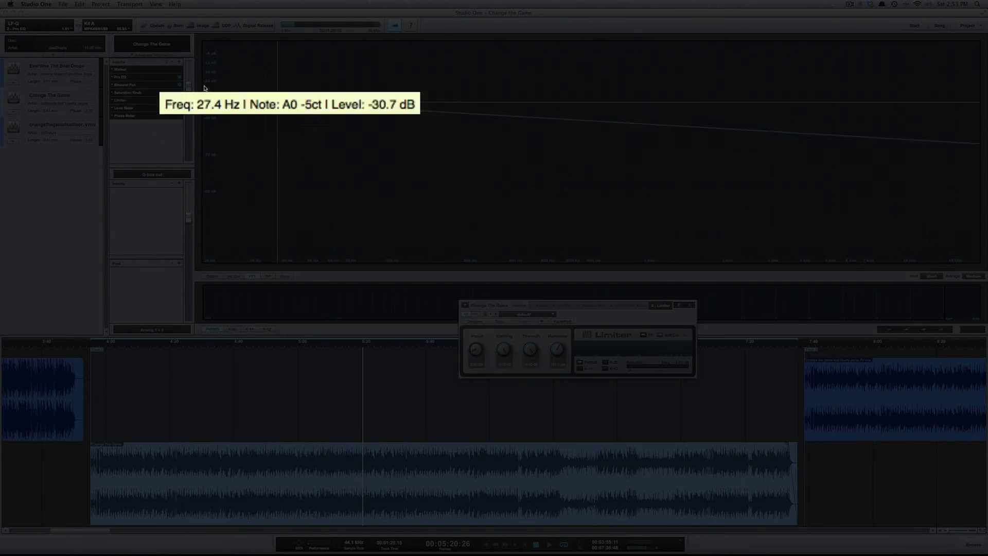
- Open the Level Meter and pin the Limiter window, arranging both so they are visible together
{"action": "left_click", "coordinate": [130, 108]}
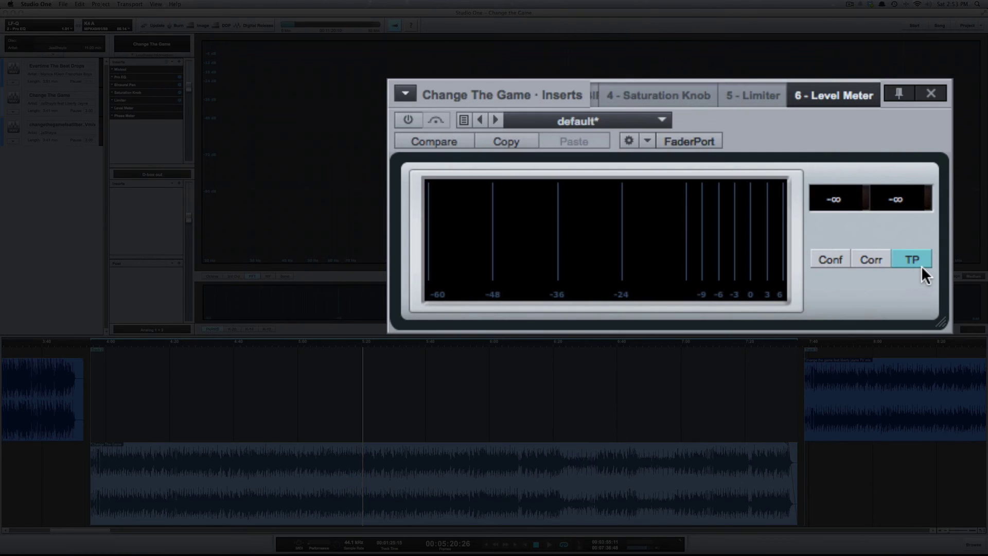
{"action": "left_click", "coordinate": [120, 100]}
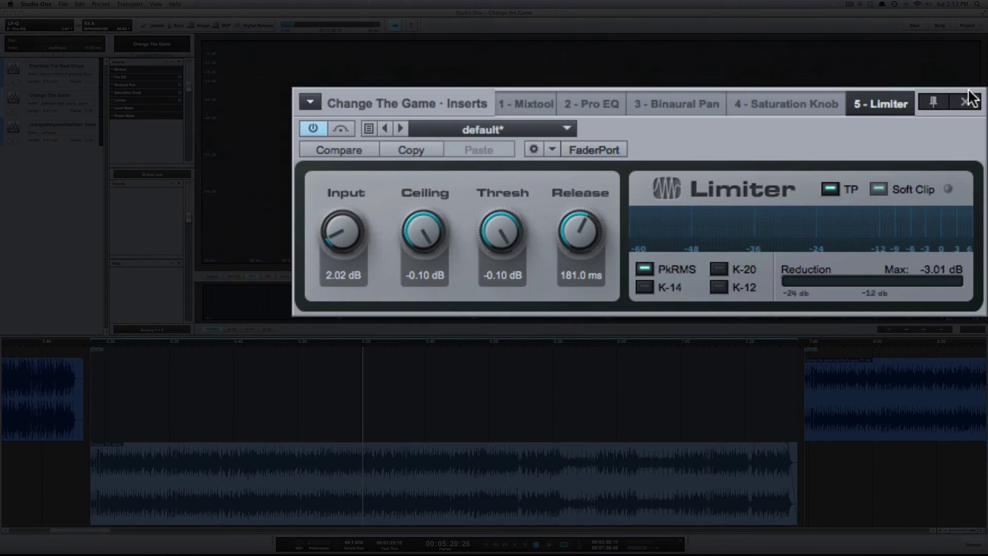
{"action": "left_click", "coordinate": [932, 104]}
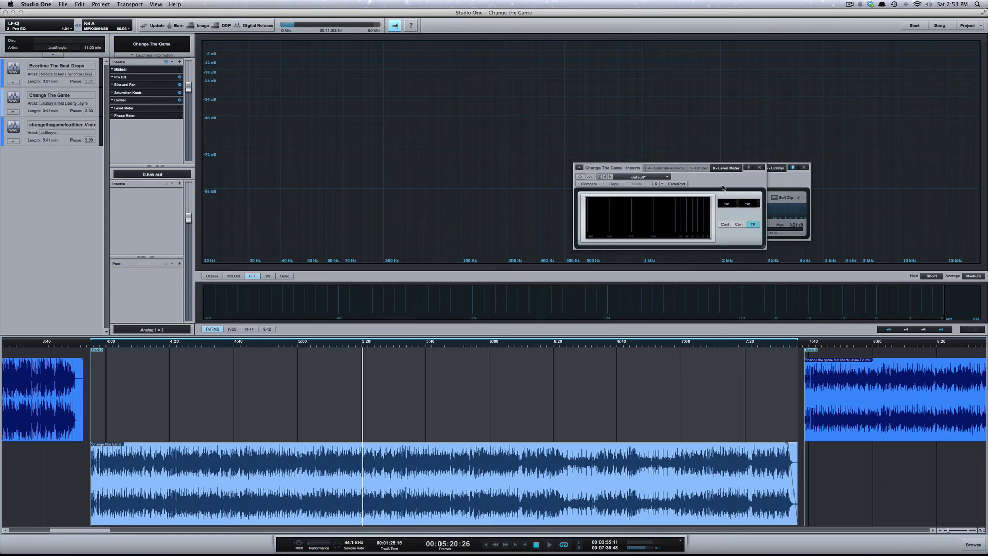
{"action": "left_click_drag", "start_coordinate": [726, 202], "coordinate": [771, 258]}
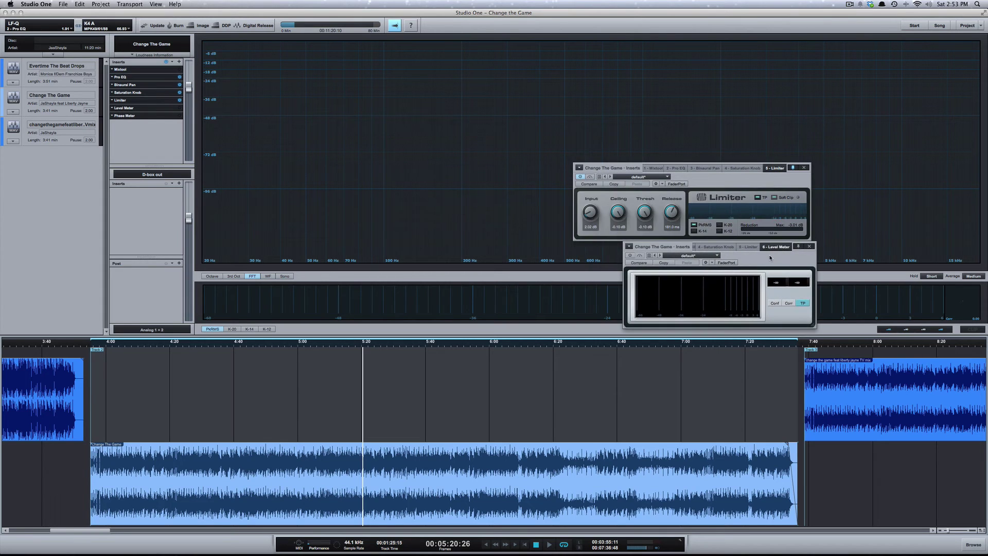
- Switch off the Limiter's TP option, activate the Level Meter, and play from about 5:20 to compare its peaks with the project's clip indicator
{"action": "left_click", "coordinate": [759, 199]}
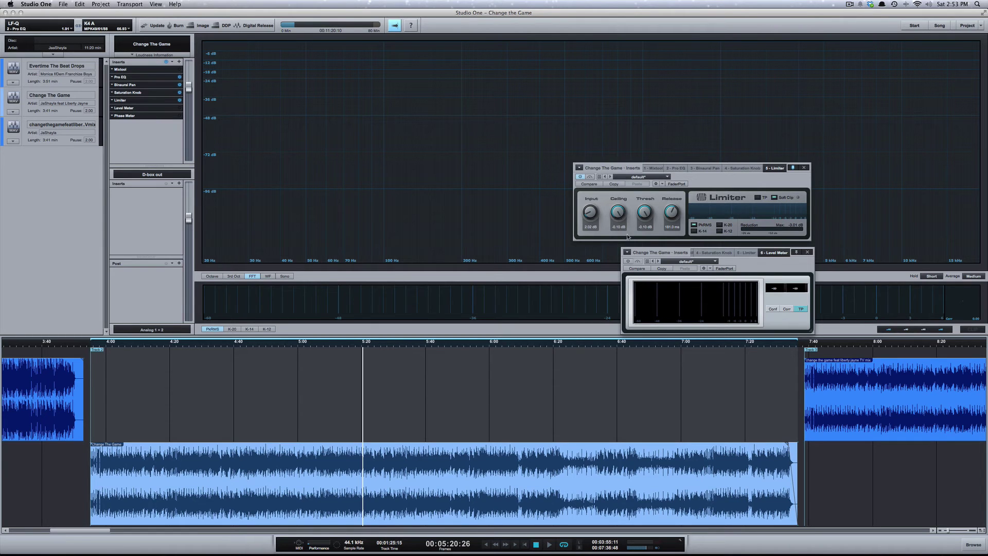
{"action": "key", "text": "space"}
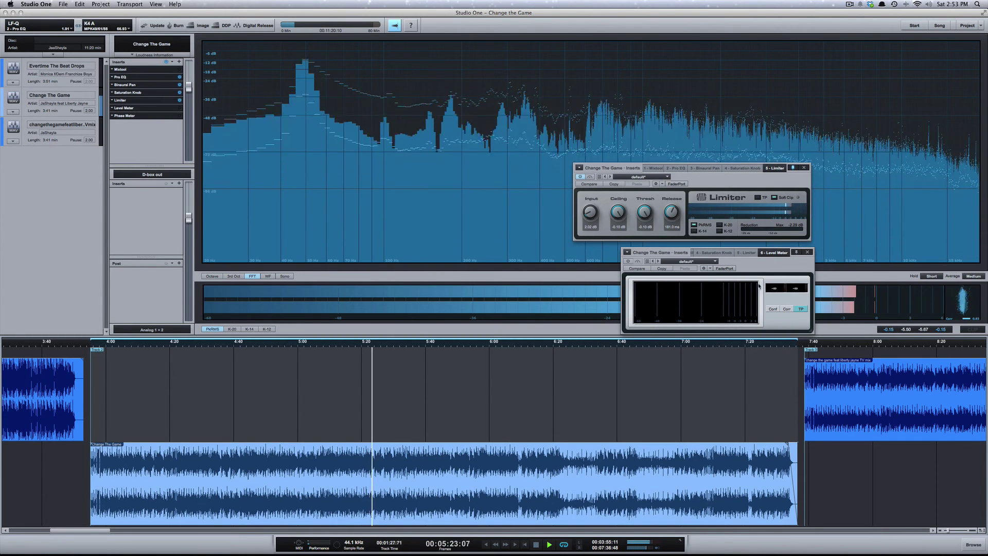
{"action": "key", "text": "space"}
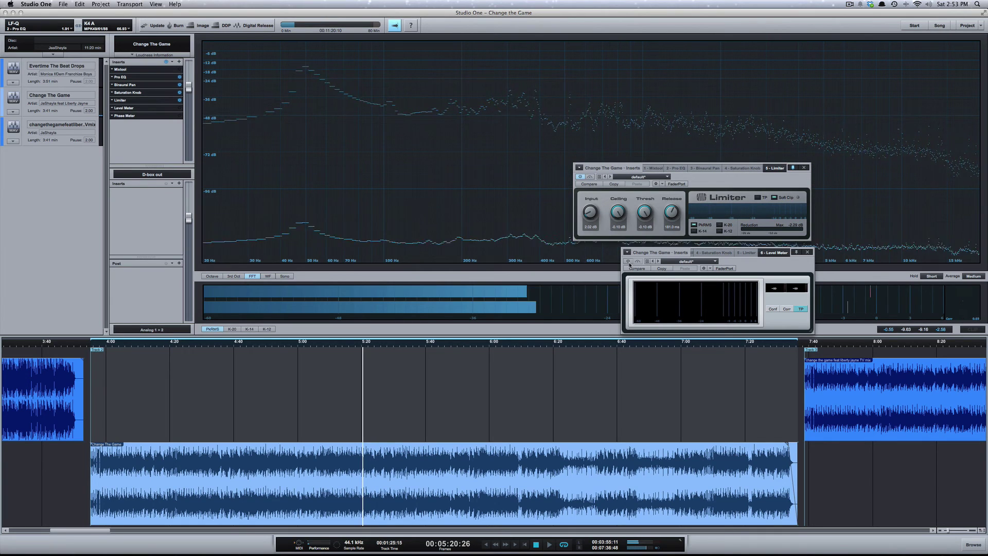
{"action": "key", "text": "space"}
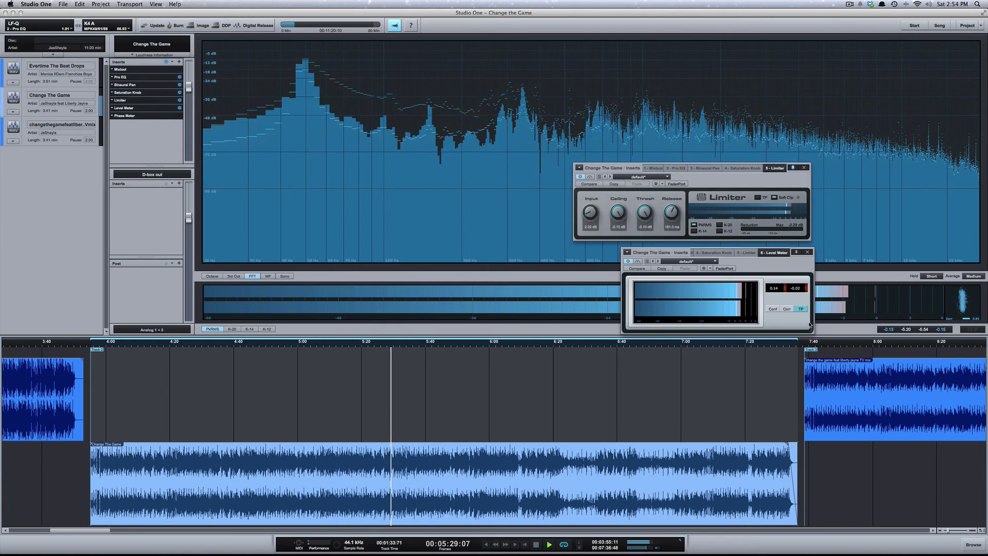
{"action": "key", "text": "space"}
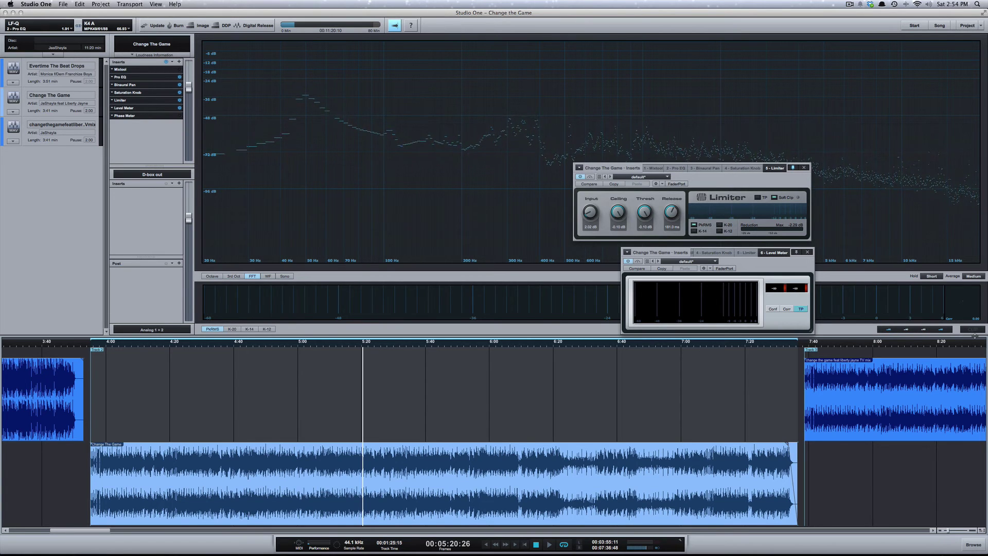
{"action": "key", "text": "space"}
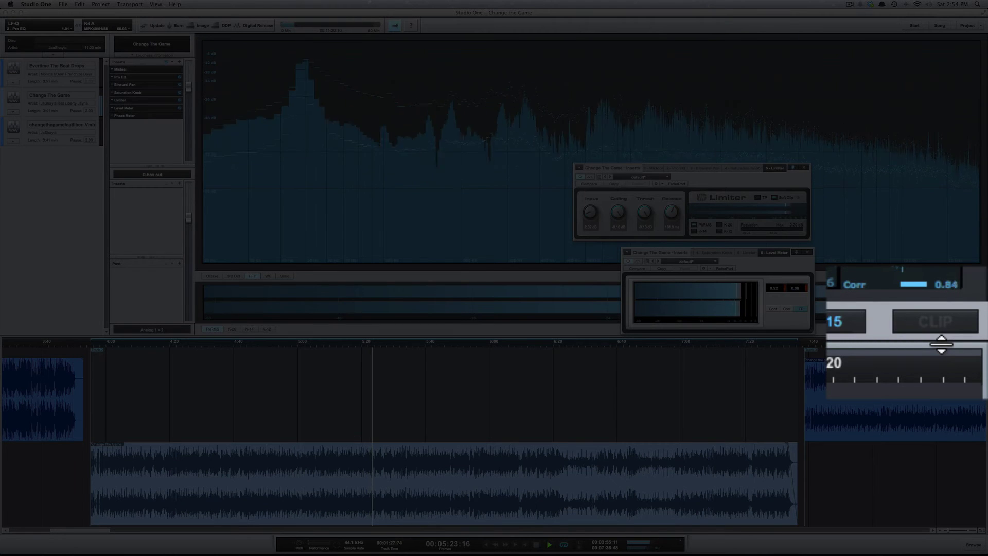
{"action": "key", "text": "space"}
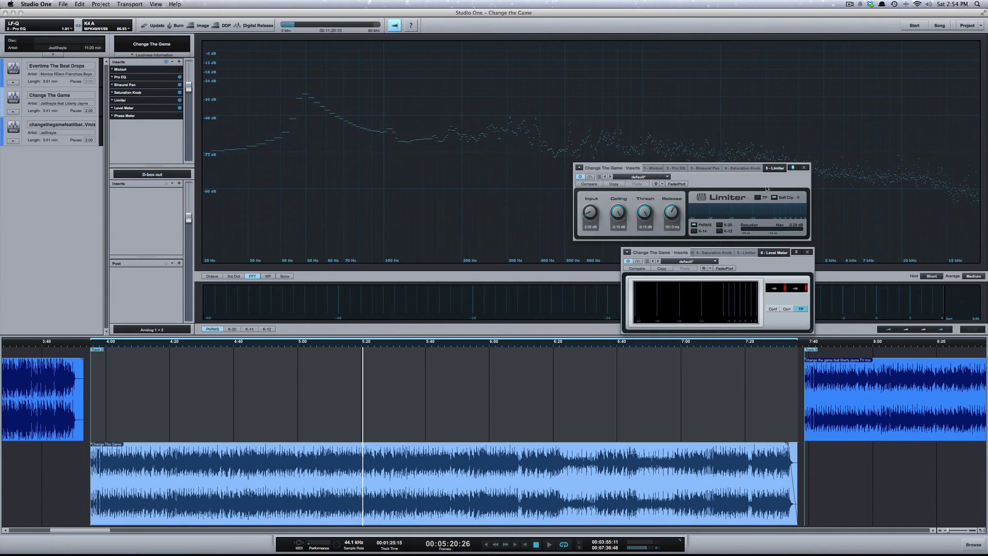
- Switch the Limiter's TP option back on with the Level Meter's peaks reset, and play from about 5:20 to examine the true-peak levels
{"action": "left_click_drag", "start_coordinate": [766, 188], "coordinate": [767, 184]}
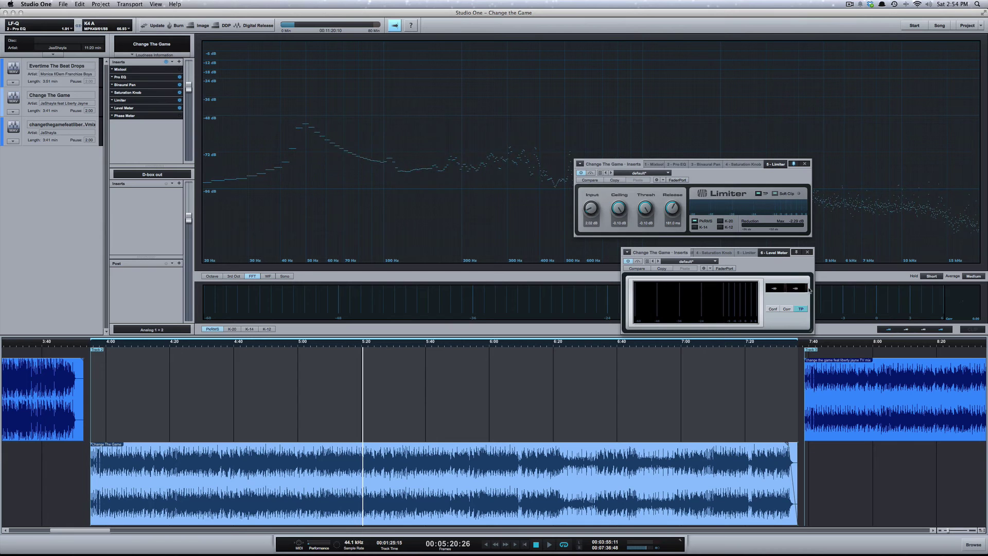
{"action": "key", "text": "space"}
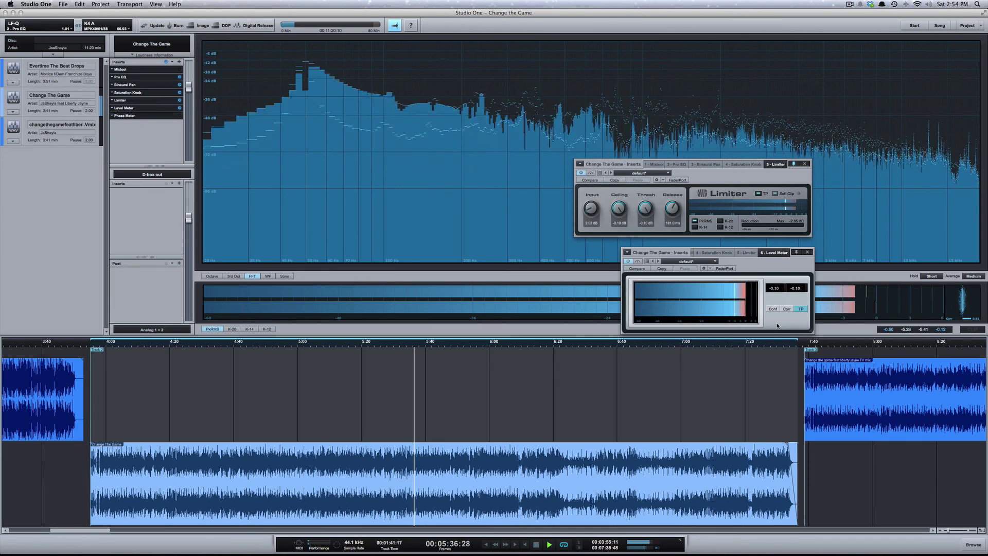
{"action": "key", "text": "space"}
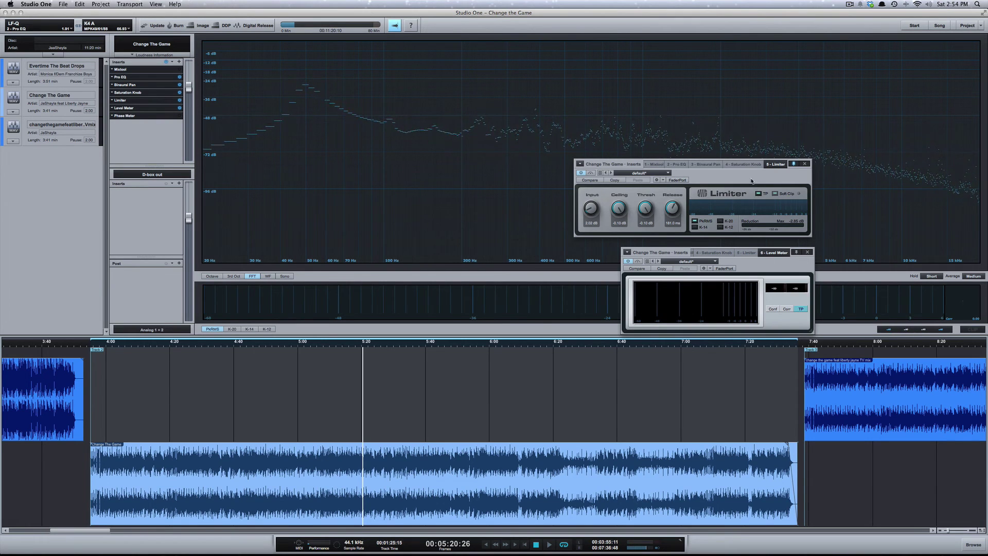
{"action": "left_click_drag", "start_coordinate": [751, 181], "coordinate": [677, 178]}
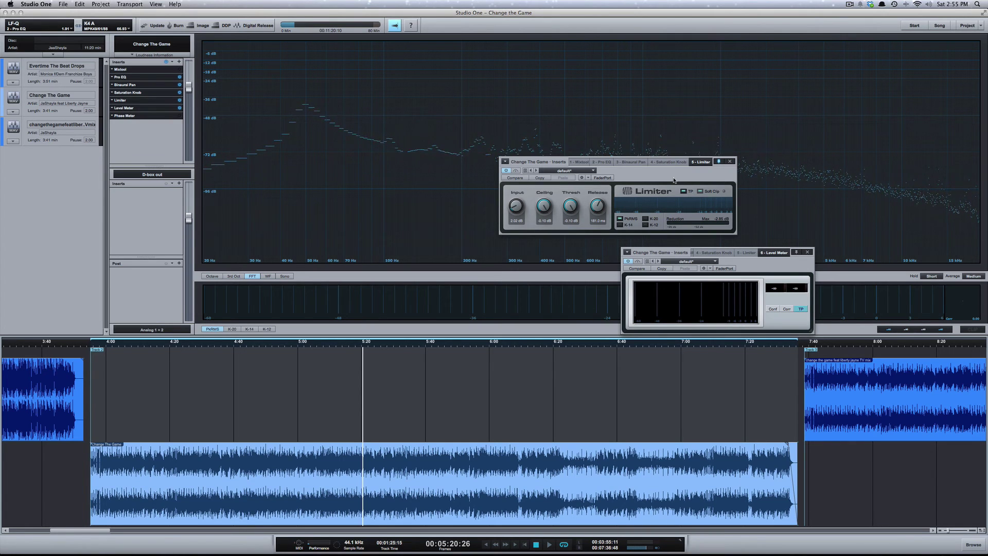
{"action": "left_click_drag", "start_coordinate": [674, 180], "coordinate": [687, 177]}
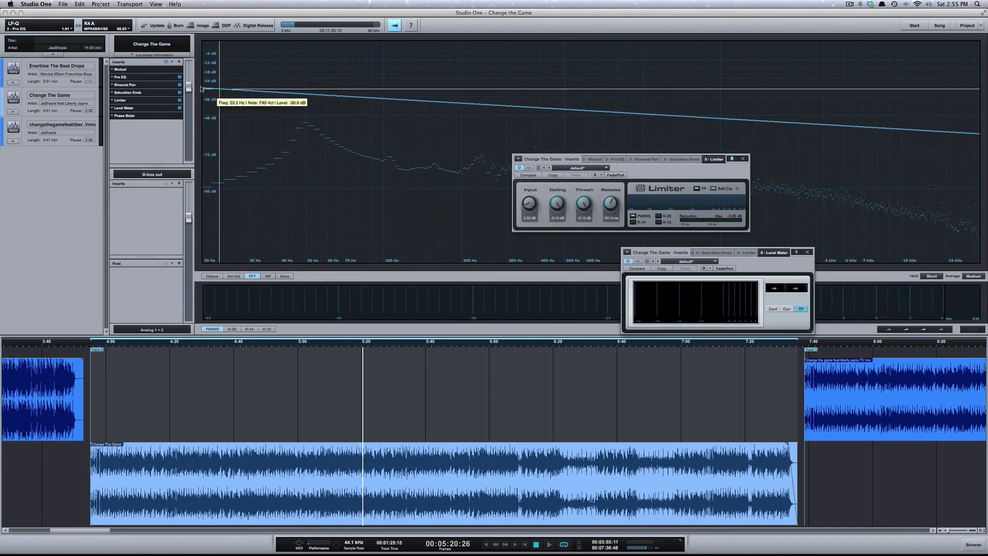
- Remove the Mixtool and Phase Meter inserts from the track and bypass all remaining inserts
{"action": "right_click", "coordinate": [117, 69]}
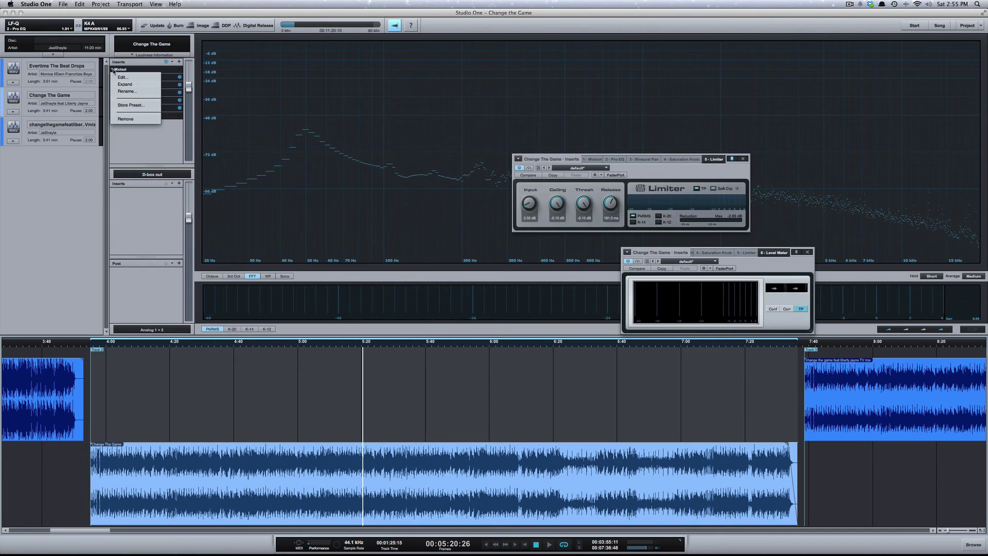
{"action": "left_click", "coordinate": [130, 117]}
{"action": "right_click", "coordinate": [118, 108]}
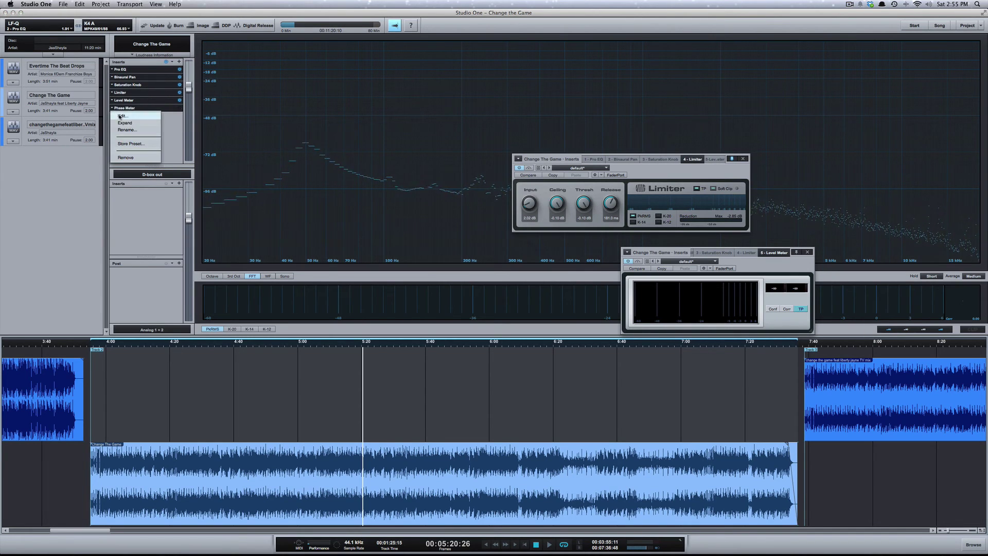
{"action": "left_click", "coordinate": [126, 158]}
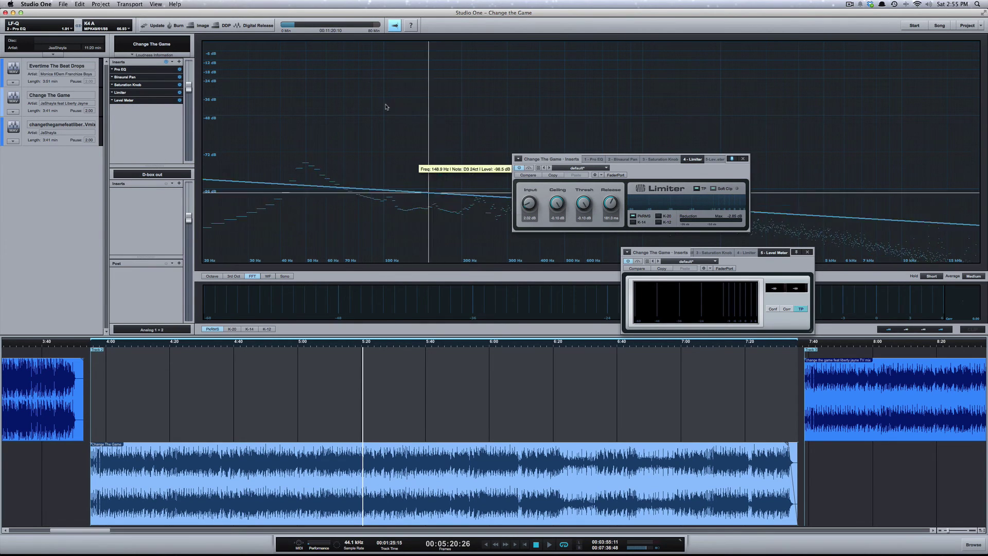
{"action": "left_click", "coordinate": [166, 62]}
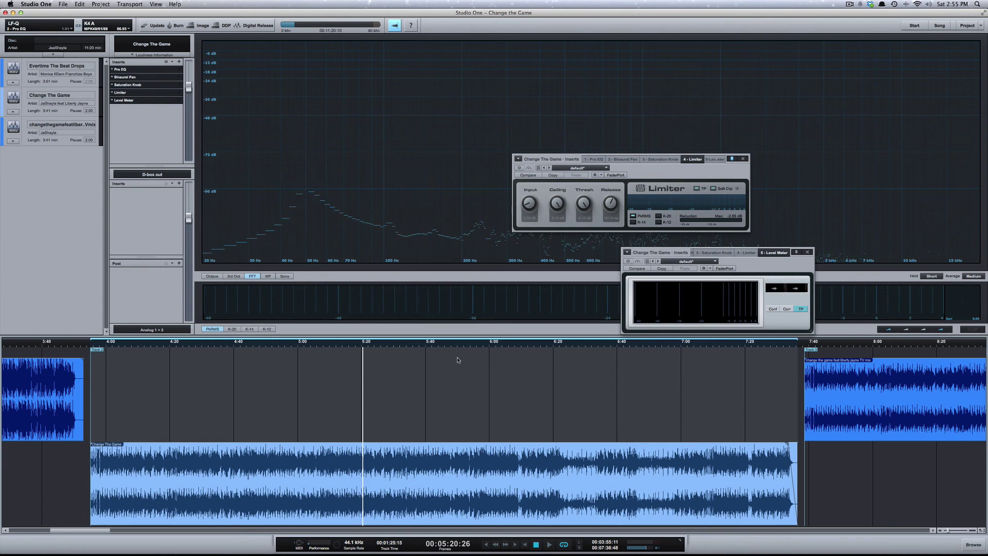
- Play the song from about 5:20 with all inserts bypassed, stop playback, and reactivate every insert on the track
{"action": "key", "text": "space"}
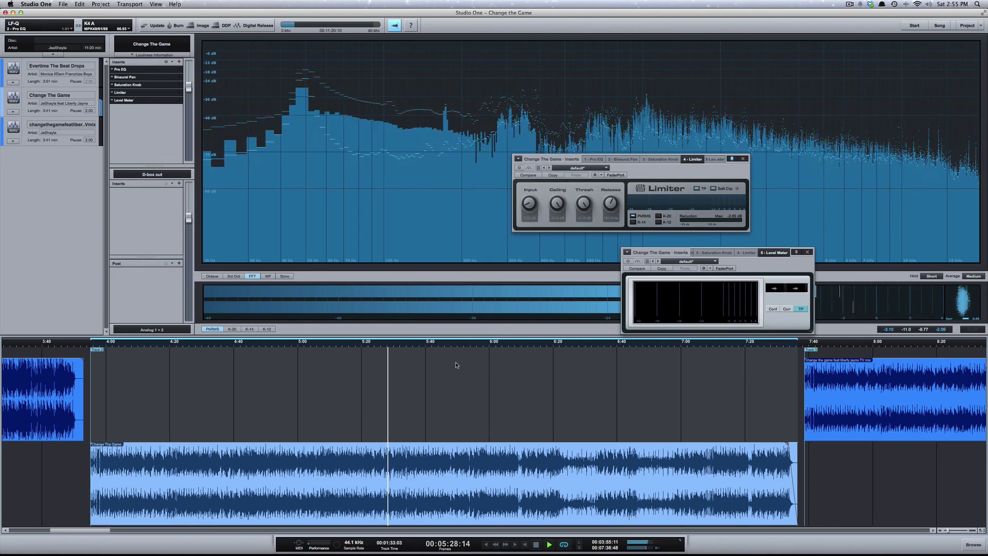
{"action": "key", "text": "space"}
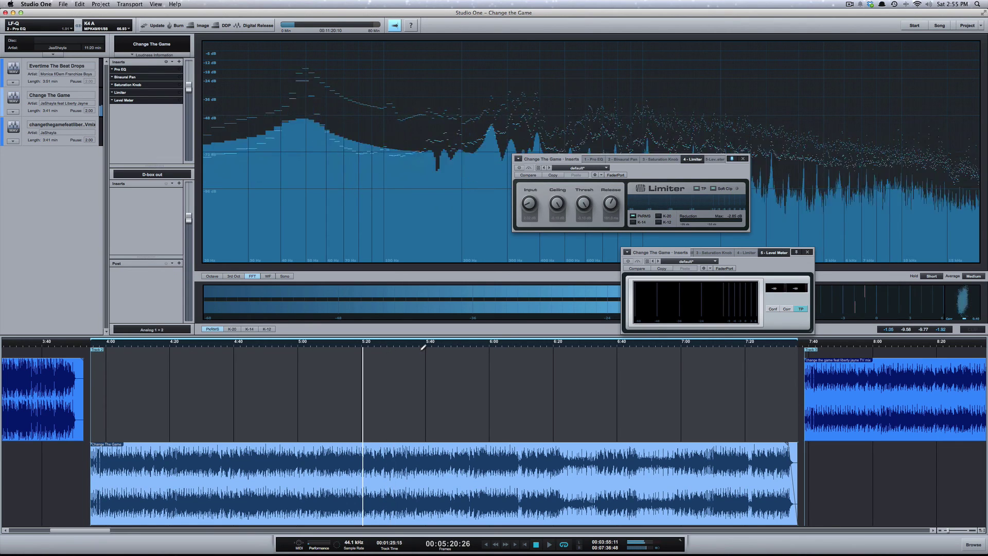
{"action": "left_click", "coordinate": [166, 62]}
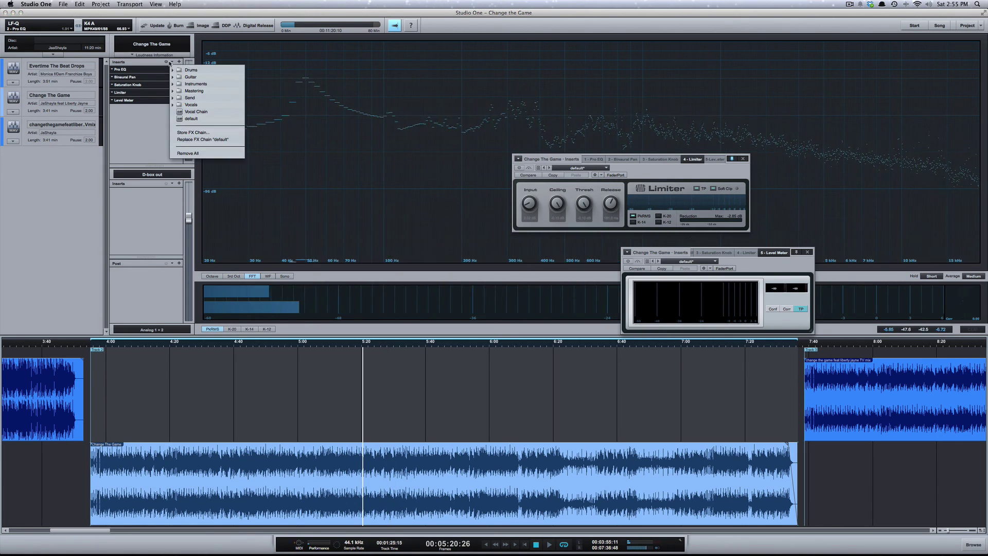
{"action": "left_click", "coordinate": [166, 62]}
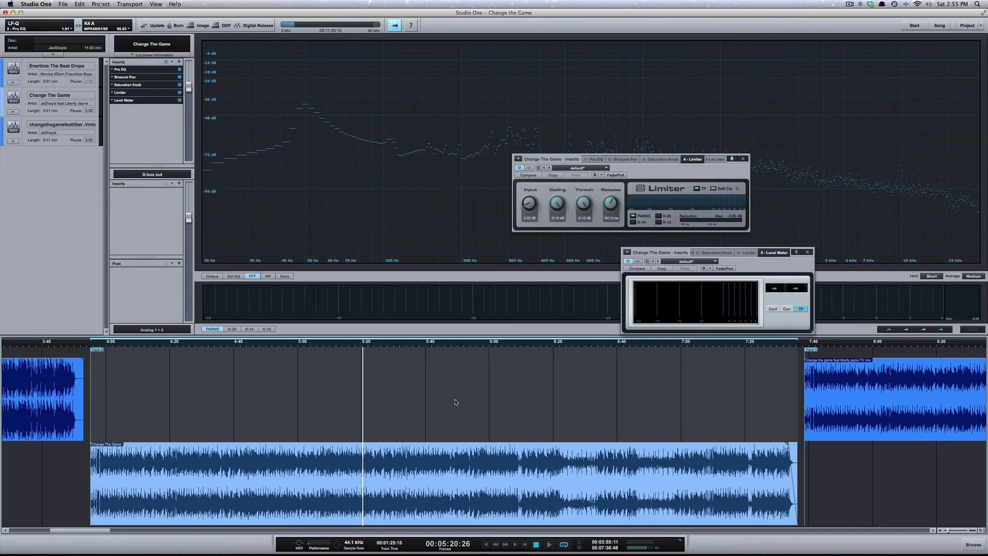
- Play from about 5:25 and switch all inserts off and on twice to compare the unprocessed and mastered sound, ending with them active
{"action": "left_click", "coordinate": [378, 344]}
{"action": "key", "text": "space"}
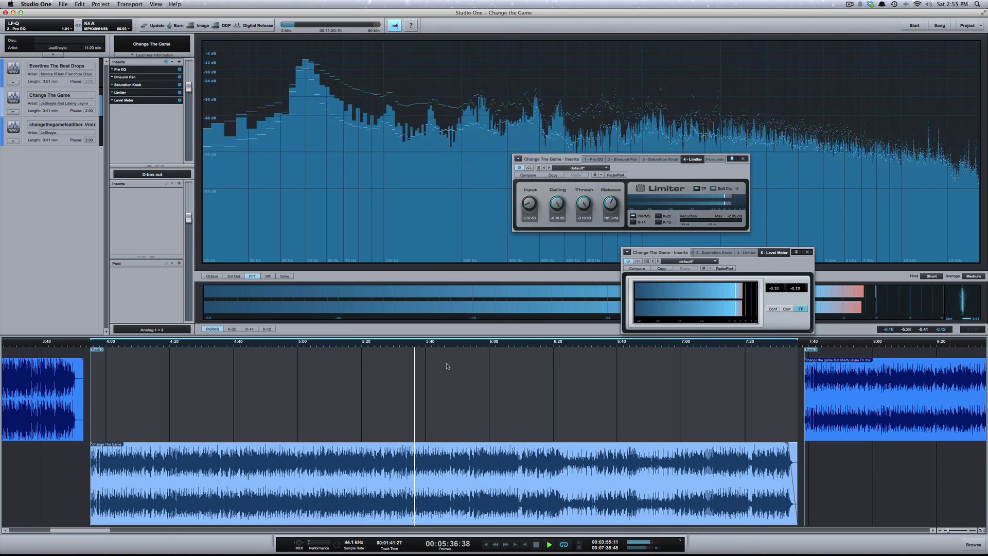
{"action": "left_click", "coordinate": [166, 62]}
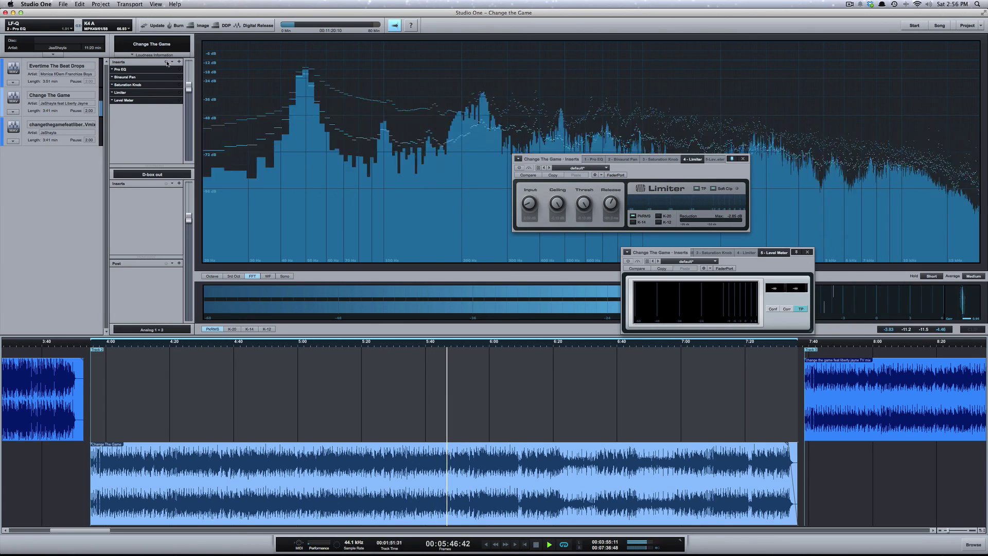
{"action": "left_click", "coordinate": [166, 61]}
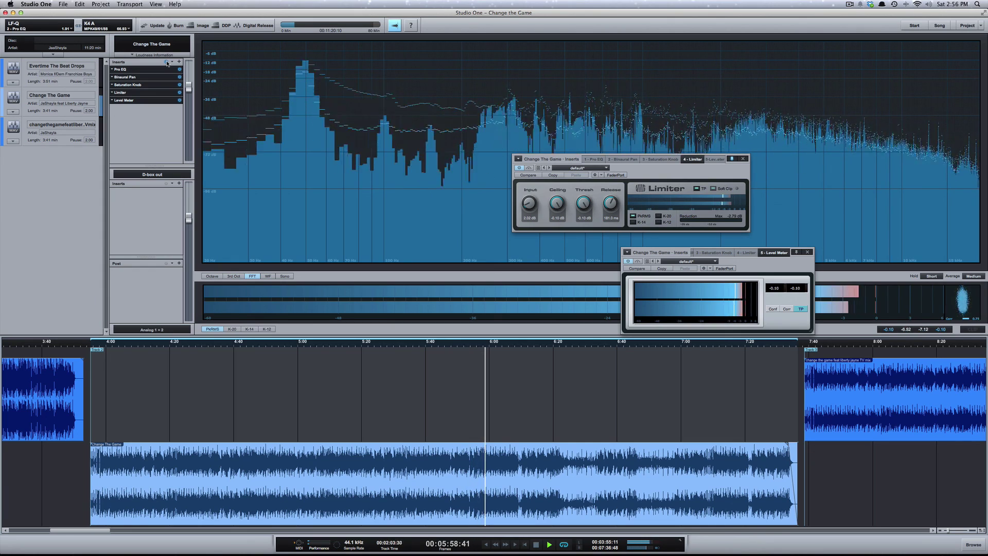
{"action": "left_click", "coordinate": [166, 61]}
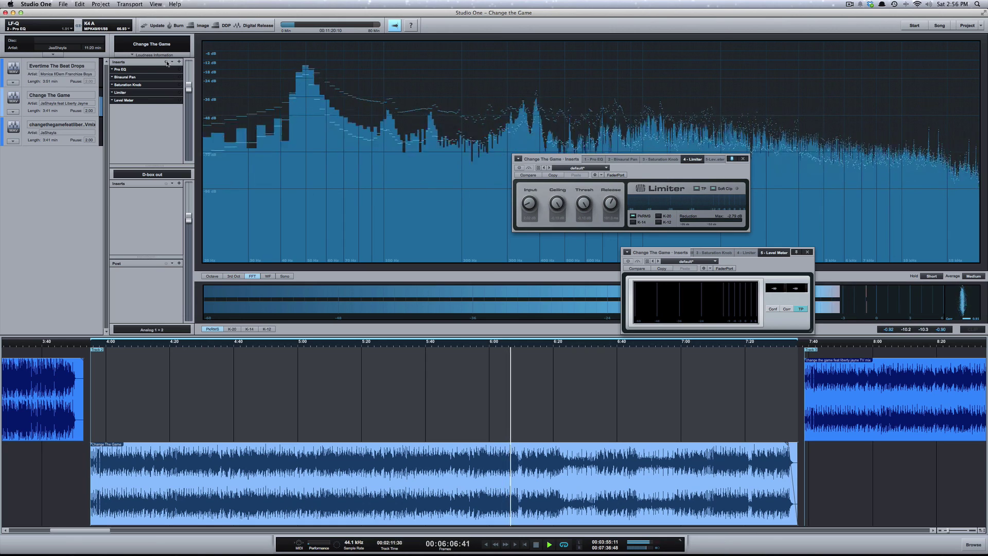
{"action": "left_click", "coordinate": [166, 62]}
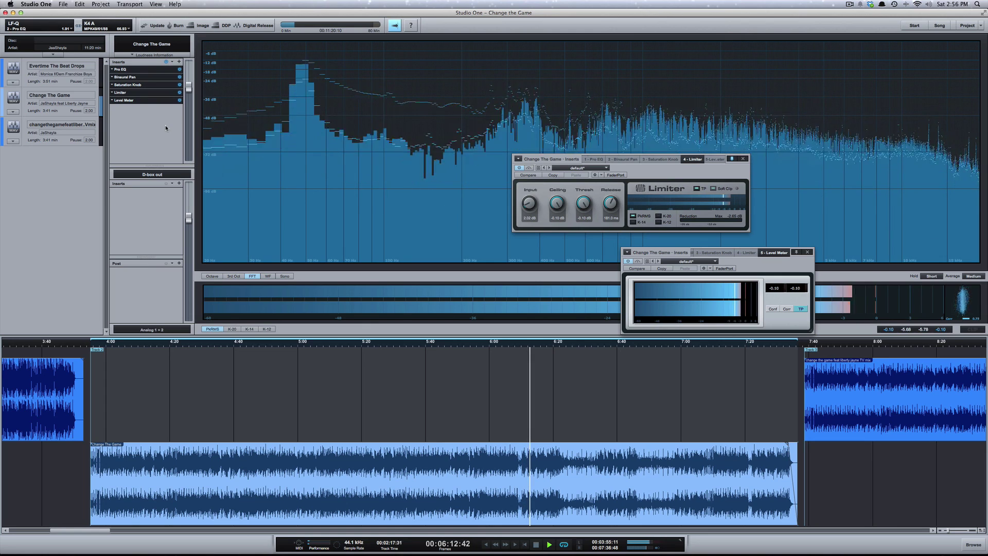
{"action": "key", "text": "space"}
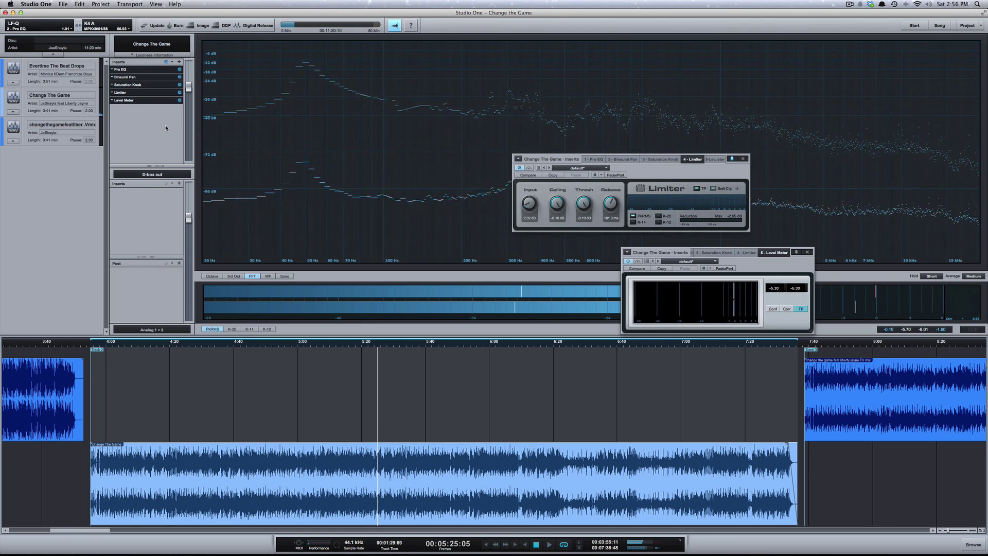